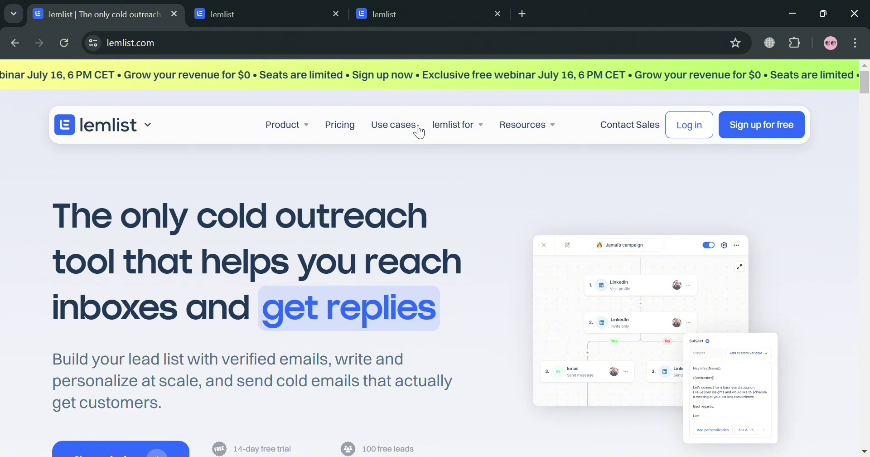
Return to the account-creation tab and answer company size 2 - 10.
{"action": "mouse_move", "coordinate": [472, 131]}
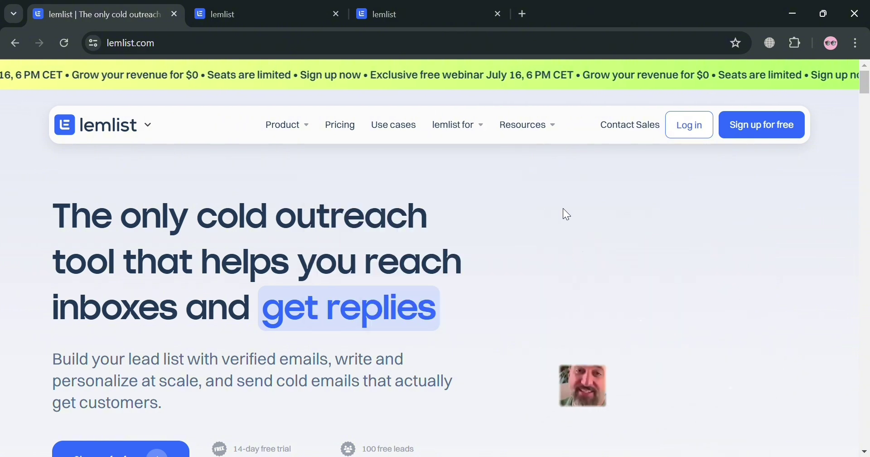
{"action": "scroll", "coordinate": [542, 211], "scroll_direction": "down", "scroll_amount": 6}
{"action": "scroll", "coordinate": [518, 199], "scroll_direction": "down", "scroll_amount": 8}
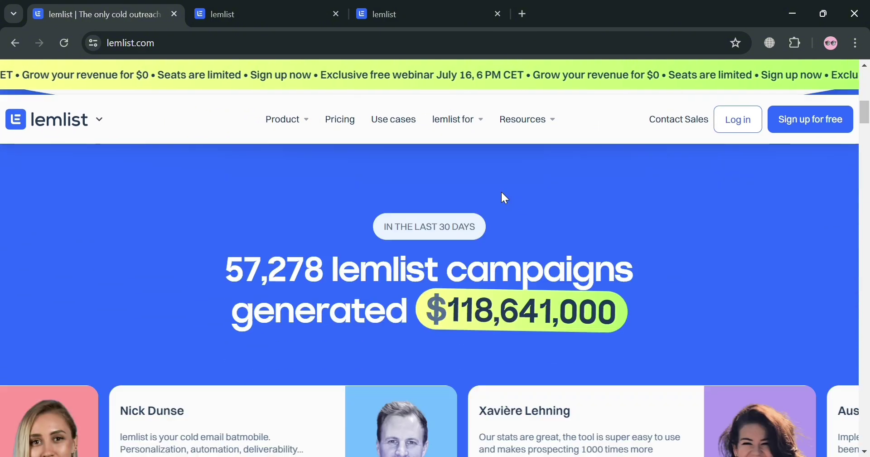
{"action": "scroll", "coordinate": [396, 230], "scroll_direction": "down", "scroll_amount": 10}
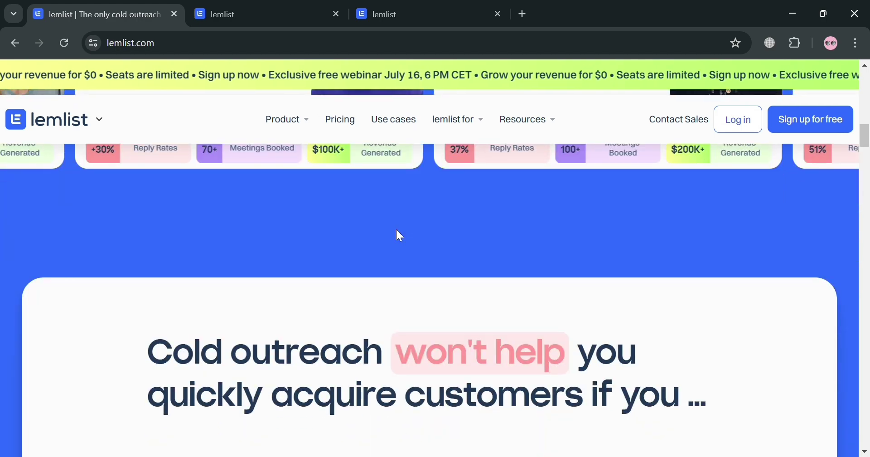
{"action": "scroll", "coordinate": [401, 238], "scroll_direction": "down", "scroll_amount": 10}
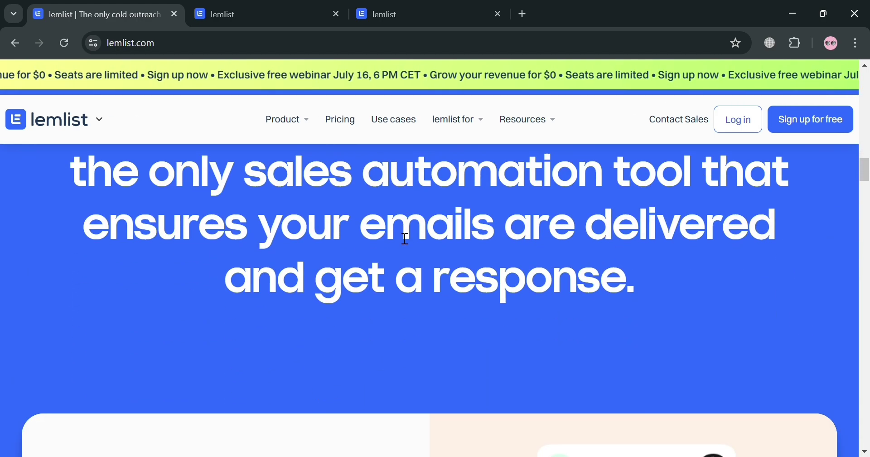
{"action": "scroll", "coordinate": [396, 231], "scroll_direction": "down", "scroll_amount": 10}
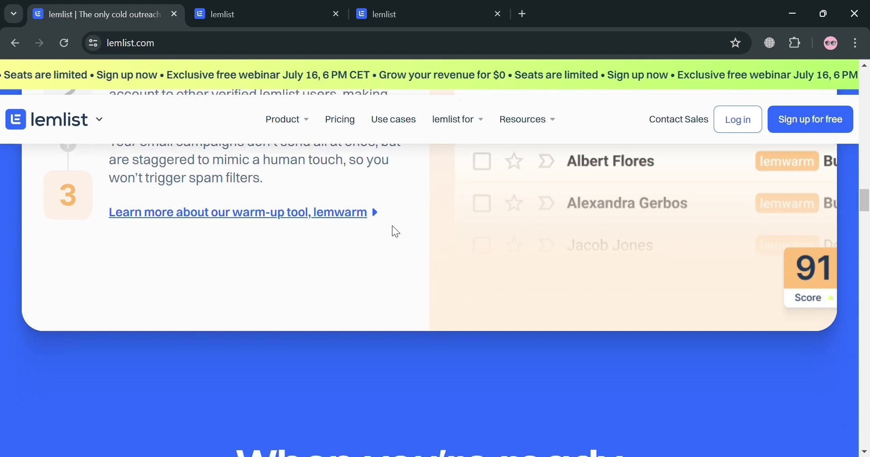
{"action": "scroll", "coordinate": [393, 228], "scroll_direction": "down", "scroll_amount": 10}
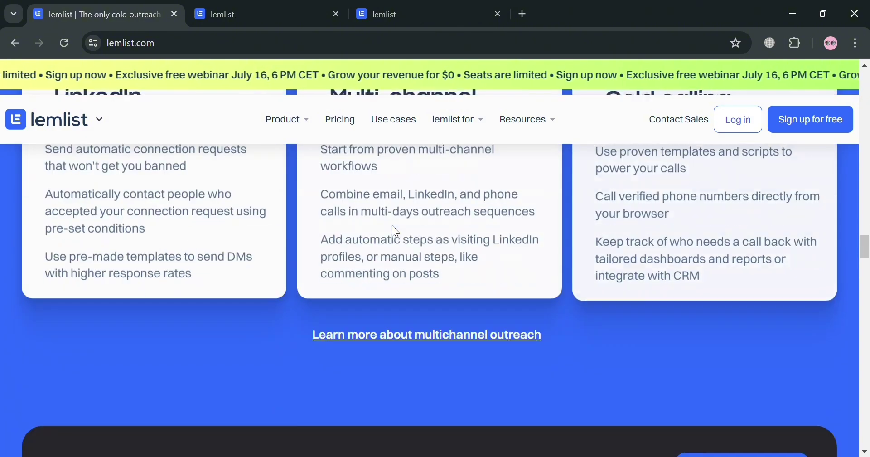
{"action": "scroll", "coordinate": [395, 231], "scroll_direction": "down", "scroll_amount": 10}
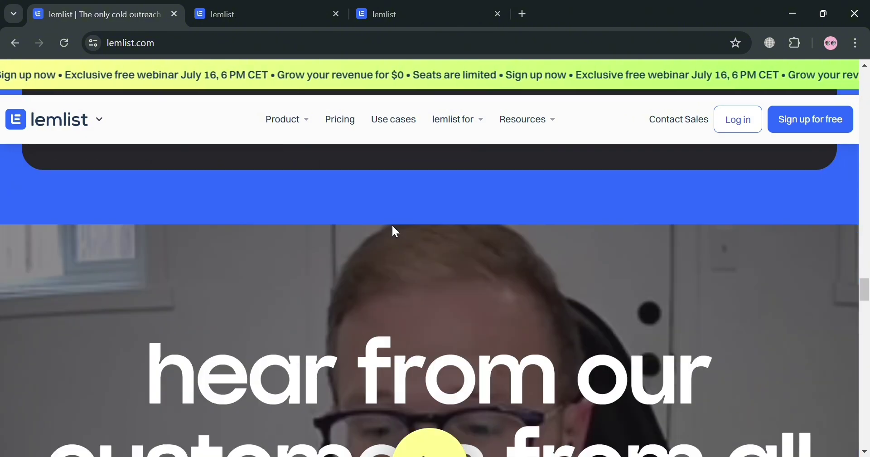
{"action": "scroll", "coordinate": [399, 233], "scroll_direction": "down", "scroll_amount": 10}
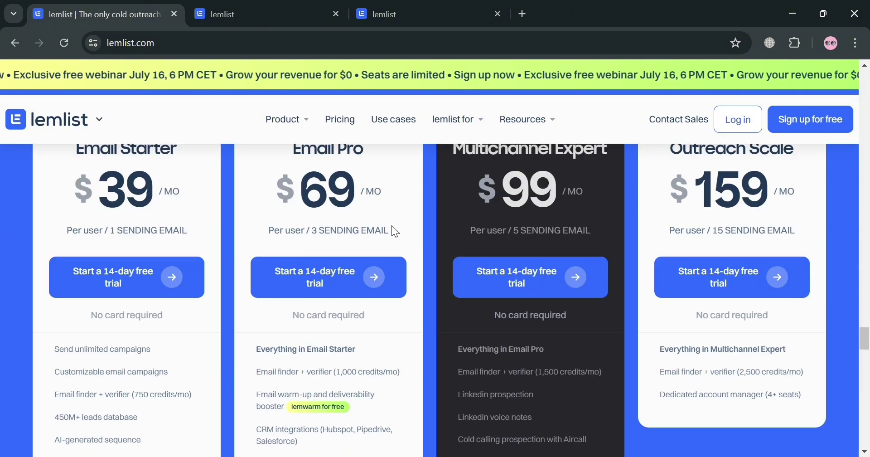
{"action": "scroll", "coordinate": [397, 232], "scroll_direction": "down", "scroll_amount": 10}
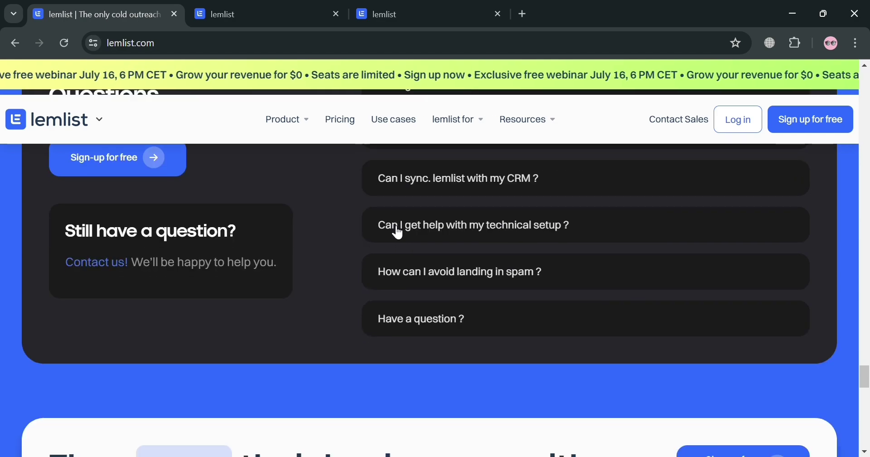
{"action": "scroll", "coordinate": [393, 232], "scroll_direction": "down", "scroll_amount": 5}
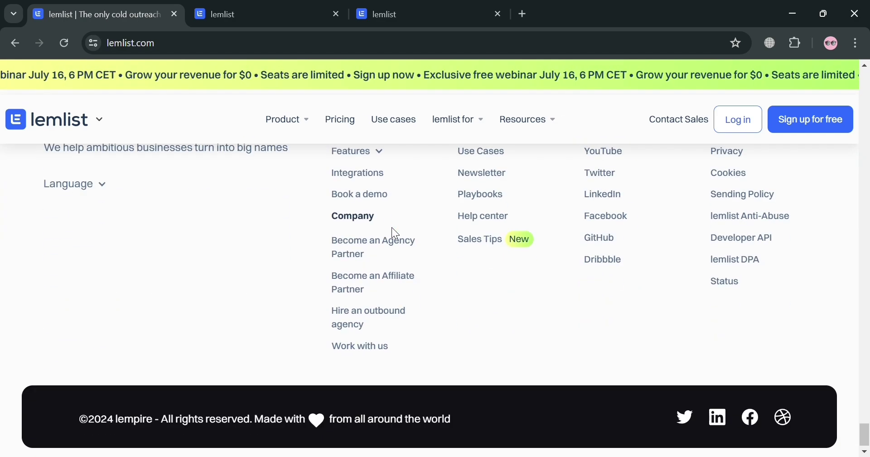
{"action": "scroll", "coordinate": [394, 233], "scroll_direction": "up", "scroll_amount": 6}
{"action": "scroll", "coordinate": [394, 233], "scroll_direction": "up", "scroll_amount": 8}
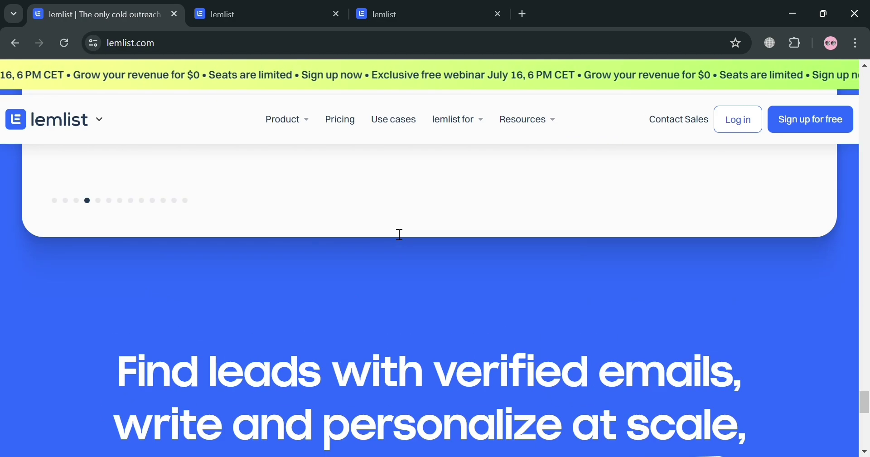
{"action": "scroll", "coordinate": [394, 233], "scroll_direction": "up", "scroll_amount": 15}
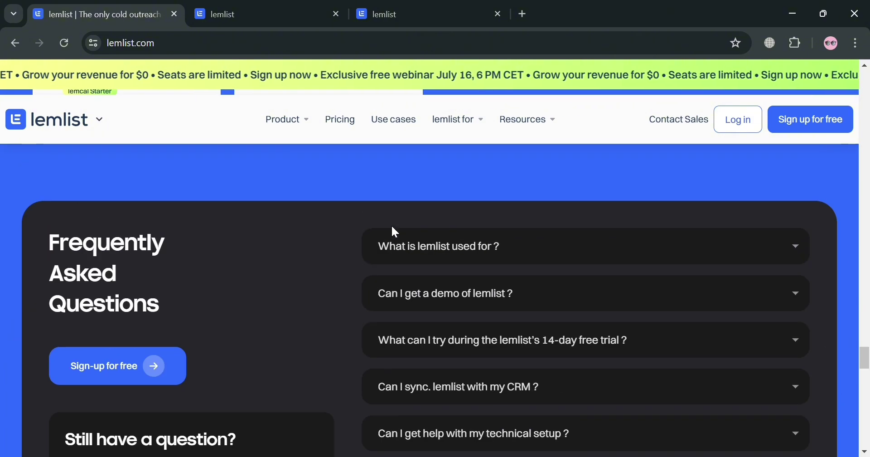
{"action": "scroll", "coordinate": [392, 225], "scroll_direction": "up", "scroll_amount": 15}
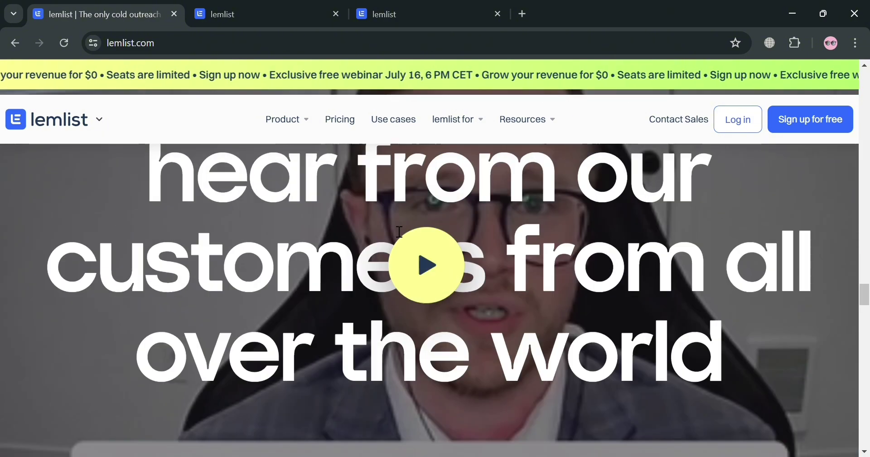
{"action": "scroll", "coordinate": [392, 225], "scroll_direction": "up", "scroll_amount": 10}
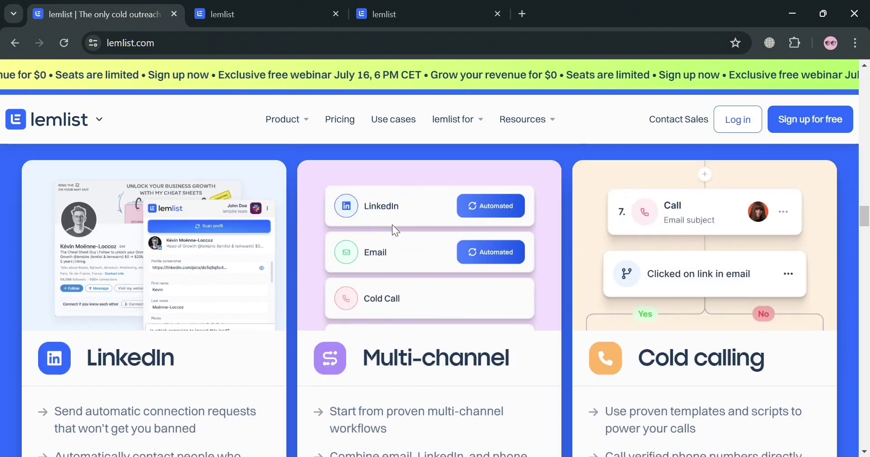
{"action": "scroll", "coordinate": [391, 223], "scroll_direction": "up", "scroll_amount": 15}
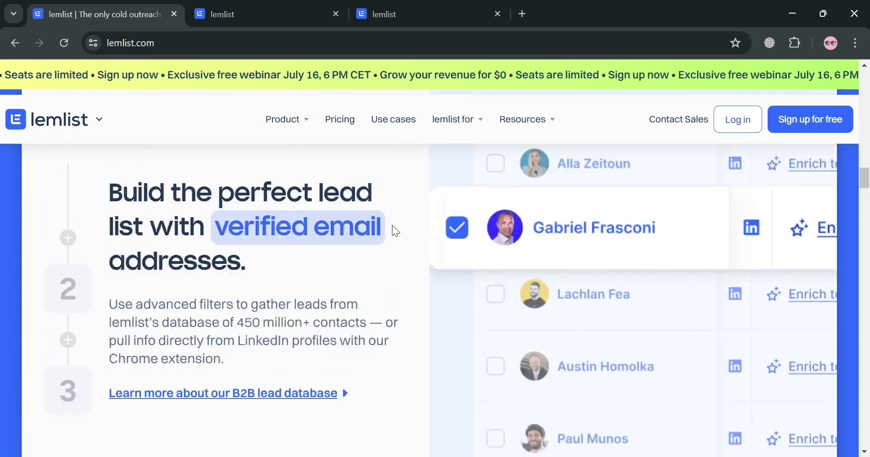
{"action": "scroll", "coordinate": [389, 220], "scroll_direction": "up", "scroll_amount": 10}
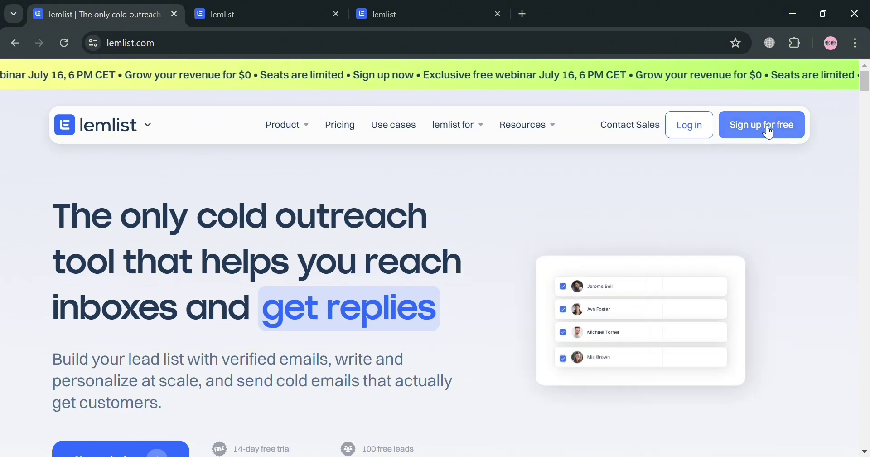
{"action": "left_click", "coordinate": [312, 6]}
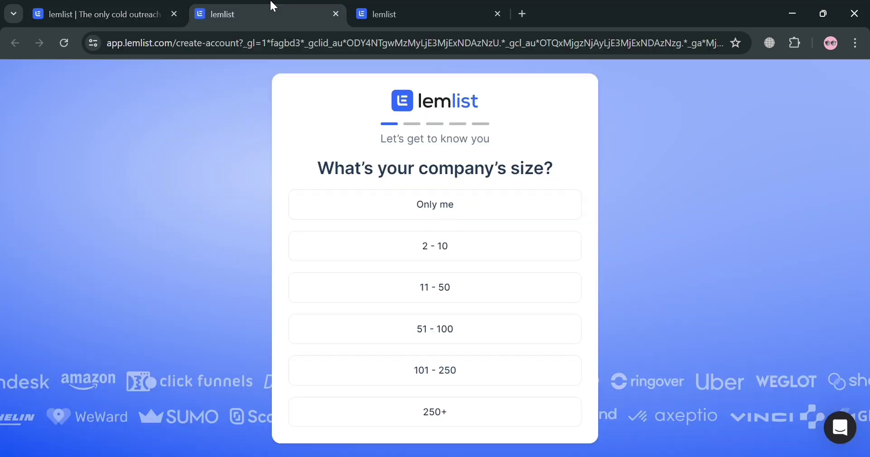
{"action": "left_click", "coordinate": [375, 7]}
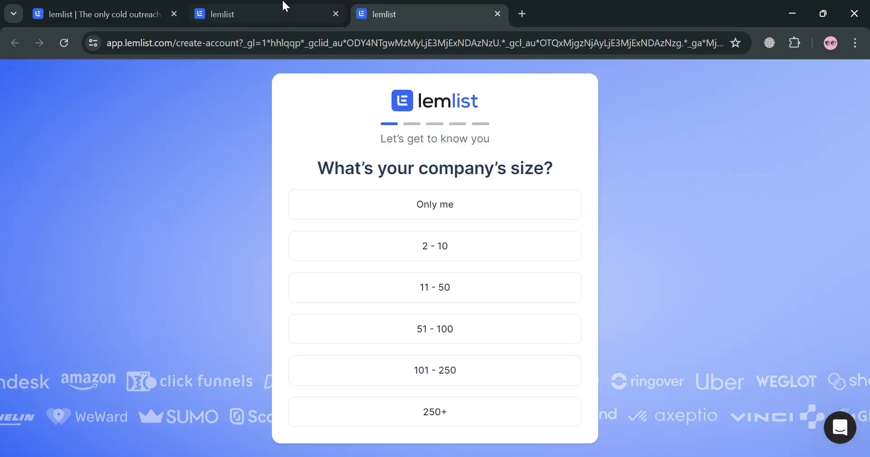
{"action": "left_click", "coordinate": [284, 6]}
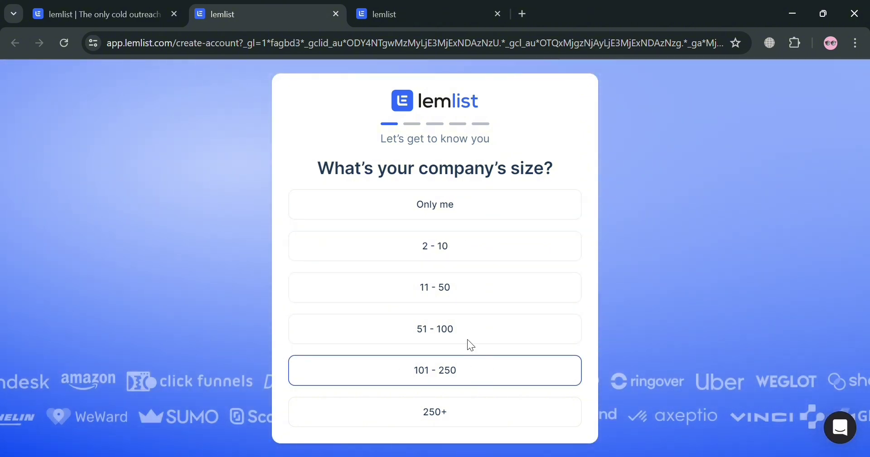
{"action": "left_click", "coordinate": [508, 258]}
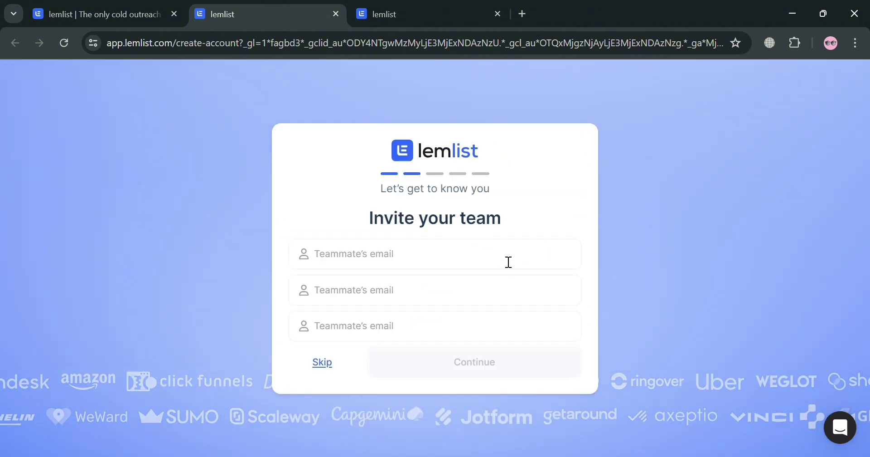
Skip inviting the team, then answer Team manager role with 2-3 salespeople.
{"action": "left_click", "coordinate": [434, 263]}
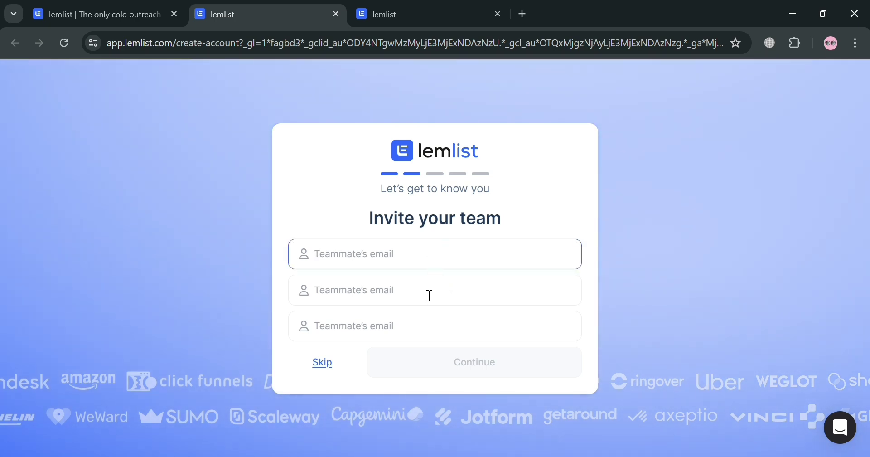
{"action": "type", "text": "m"}
{"action": "key", "text": "BackSpace"}
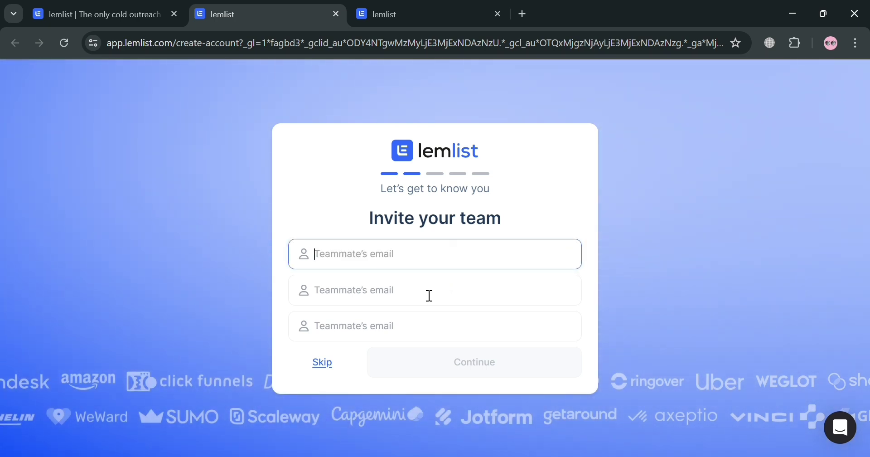
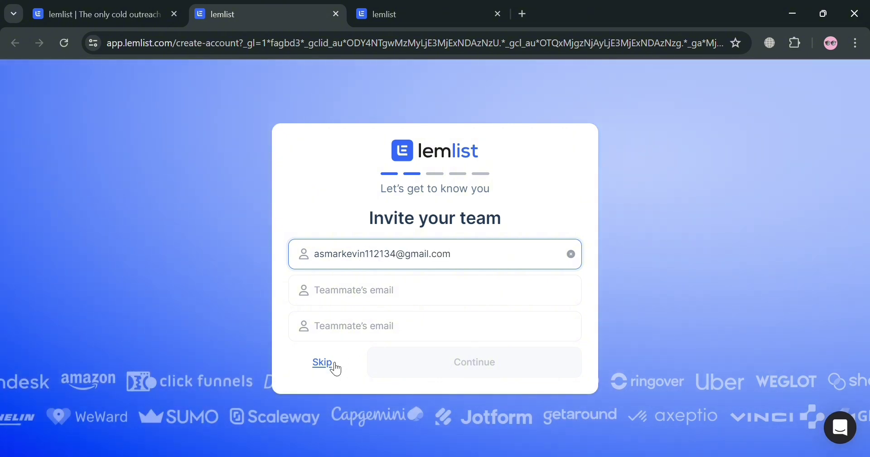
{"action": "left_click", "coordinate": [334, 363]}
{"action": "left_click", "coordinate": [534, 376]}
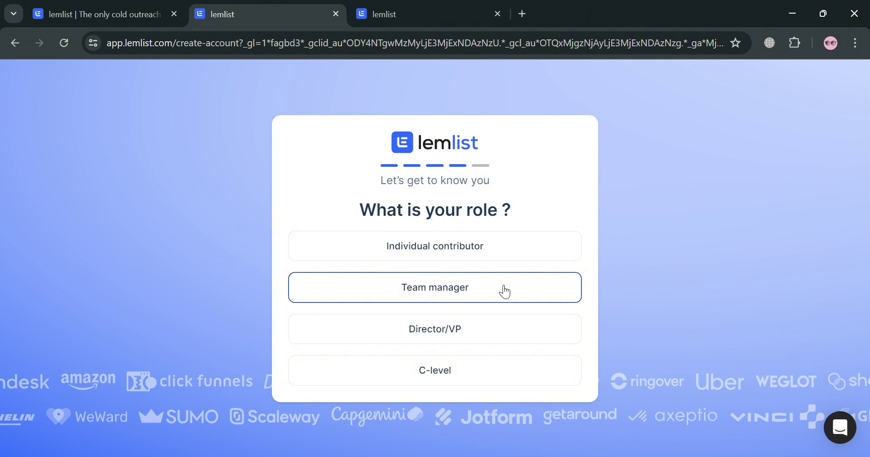
{"action": "left_click", "coordinate": [506, 292]}
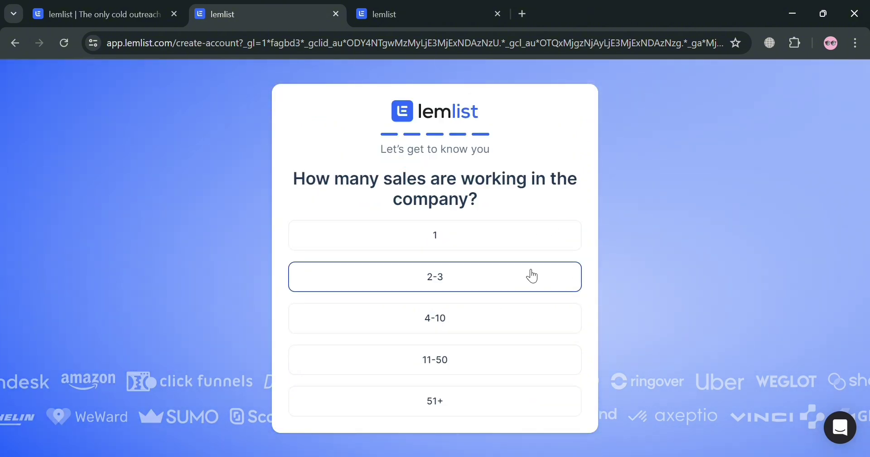
{"action": "left_click", "coordinate": [533, 276]}
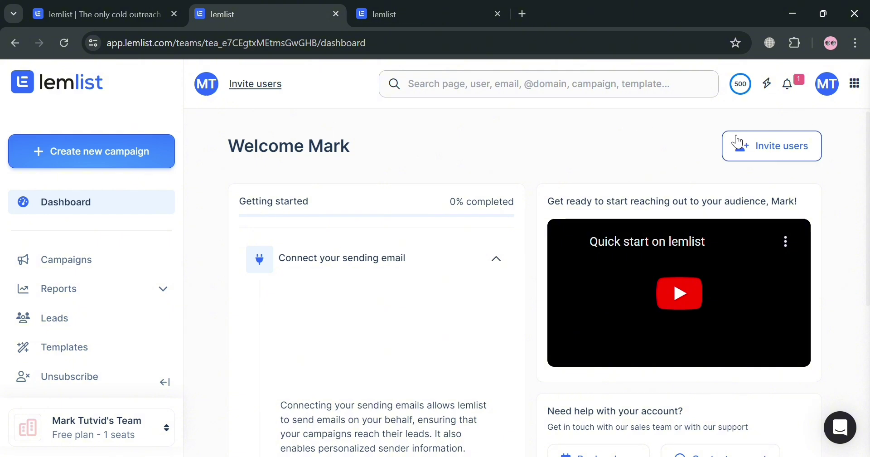
Start a new campaign from the sidebar and close the extra third lemlist tab.
{"action": "scroll", "coordinate": [213, 270], "scroll_direction": "down", "scroll_amount": 5}
{"action": "scroll", "coordinate": [116, 275], "scroll_direction": "down", "scroll_amount": 2}
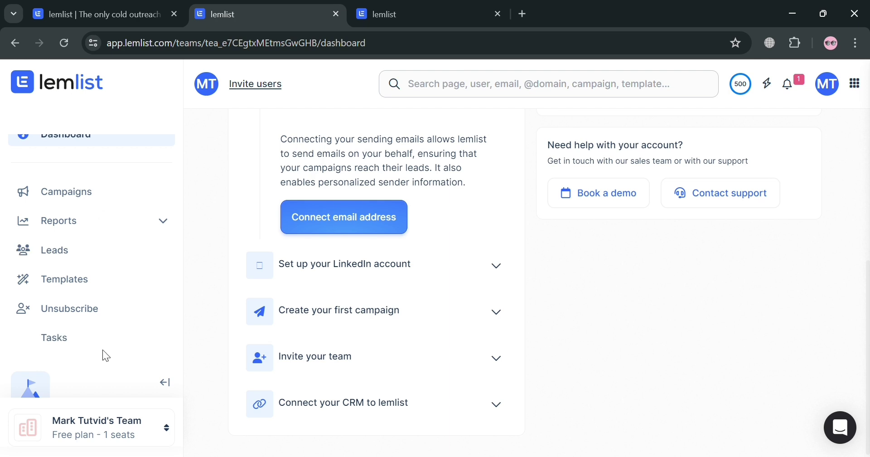
{"action": "scroll", "coordinate": [105, 364], "scroll_direction": "up", "scroll_amount": 2}
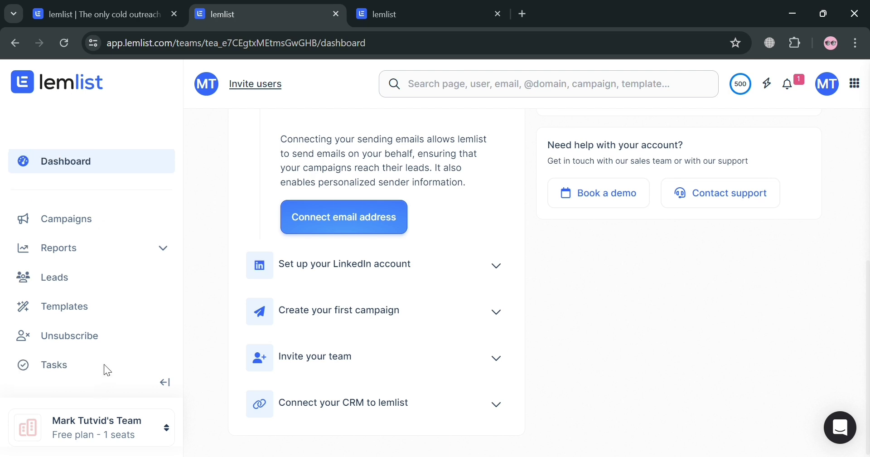
{"action": "left_click", "coordinate": [120, 151]}
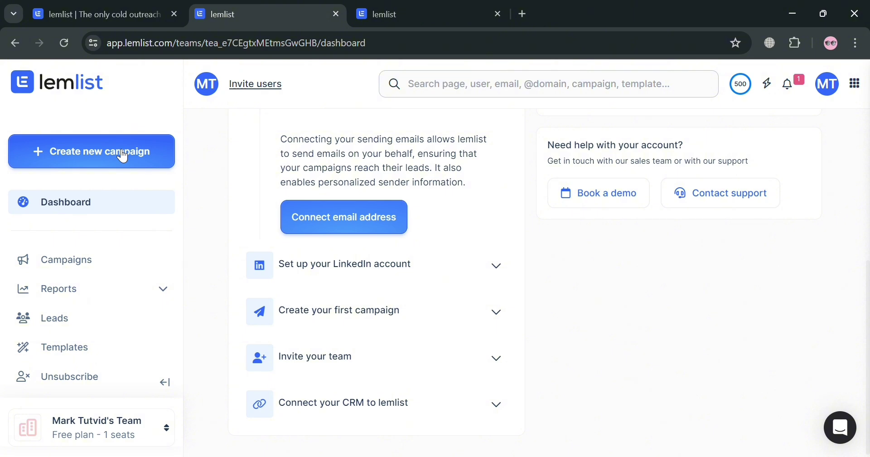
{"action": "left_click", "coordinate": [497, 14]}
Create a new campaign and rename it 'Team campaign'.
{"action": "left_click", "coordinate": [145, 173]}
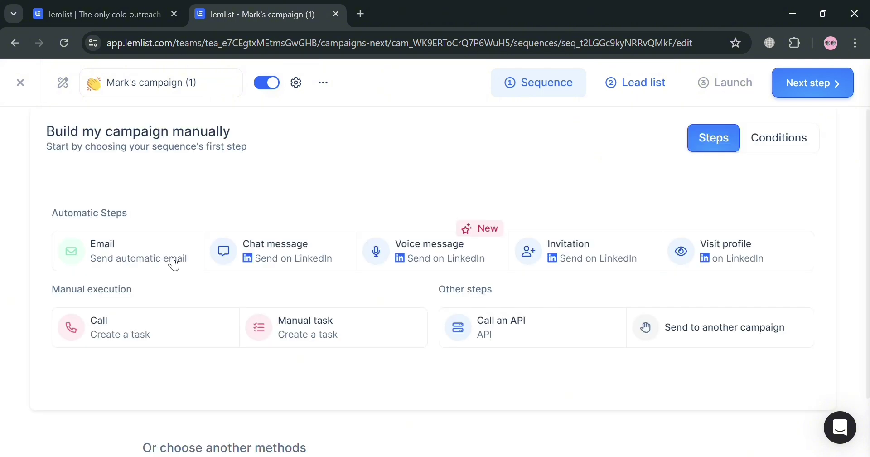
{"action": "left_click", "coordinate": [185, 86]}
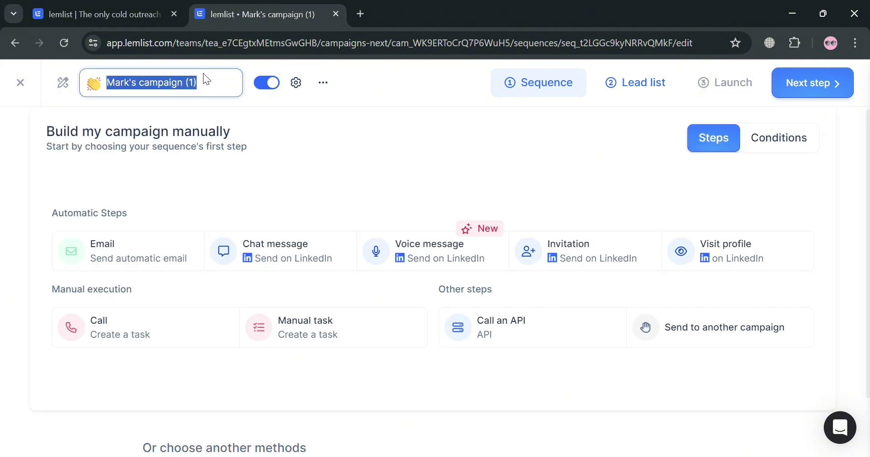
{"action": "type", "text": "Tean"}
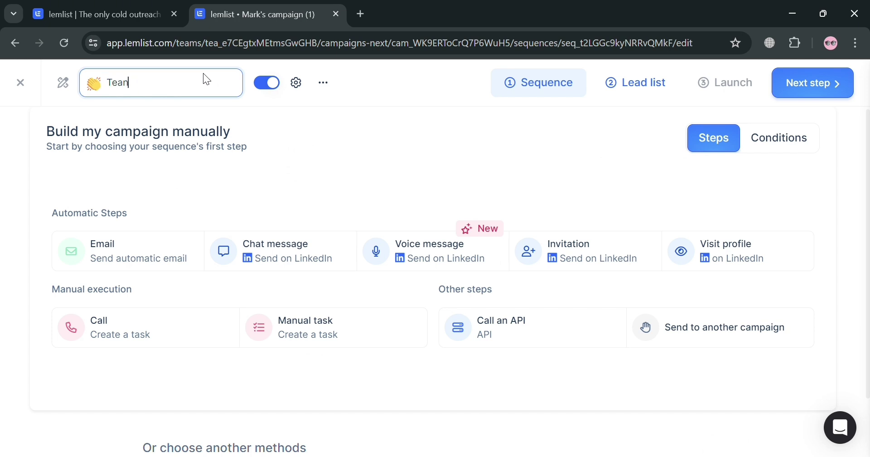
{"action": "key", "text": "BackSpace"}
{"action": "type", "text": "m campaign"}
{"action": "key", "text": "Return"}
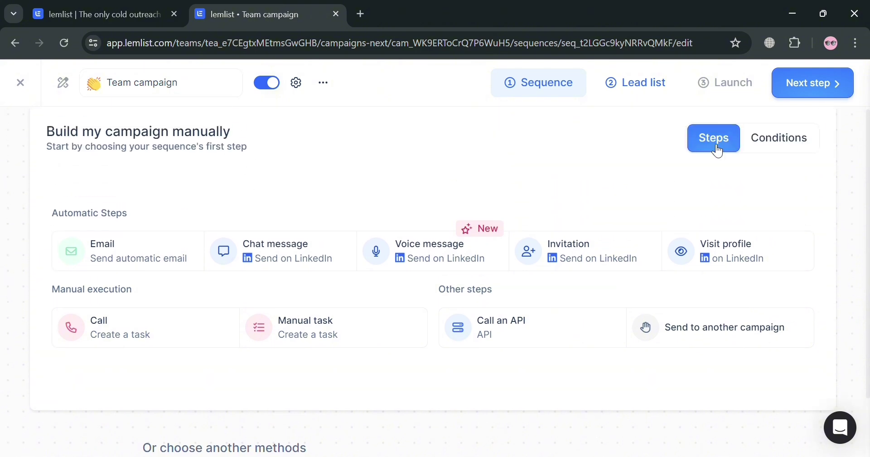
{"action": "scroll", "coordinate": [142, 248], "scroll_direction": "down", "scroll_amount": 2}
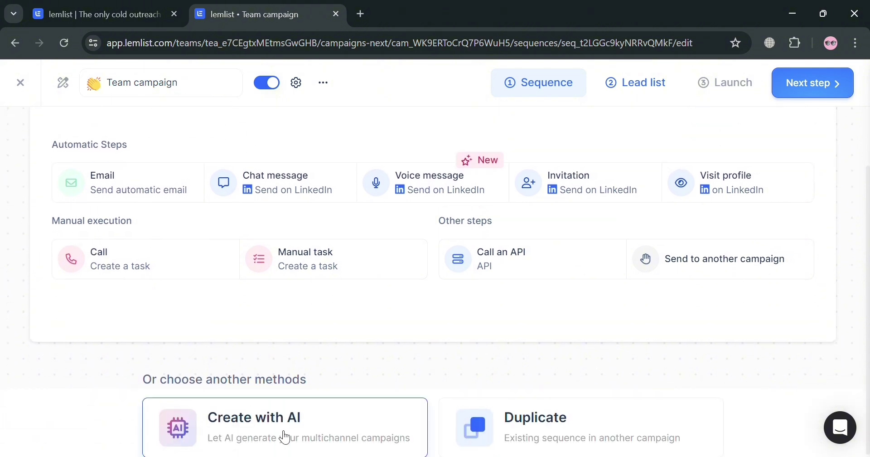
{"action": "scroll", "coordinate": [311, 417], "scroll_direction": "up", "scroll_amount": 2}
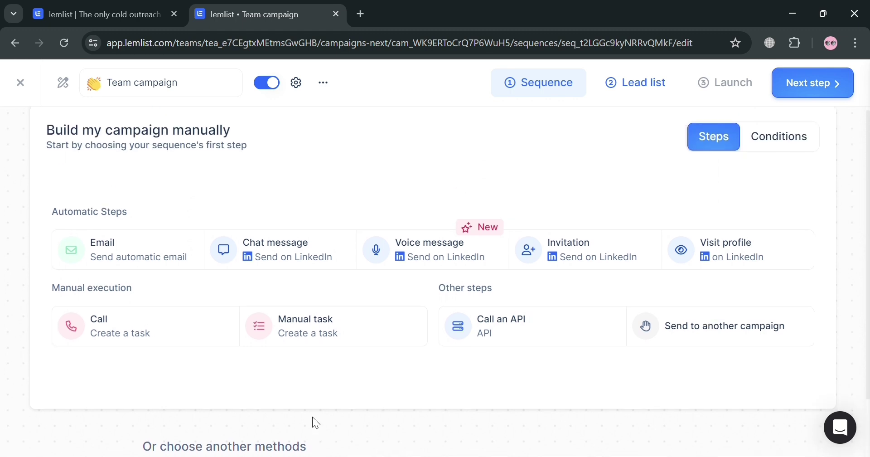
{"action": "scroll", "coordinate": [312, 417], "scroll_direction": "down", "scroll_amount": 2}
{"action": "scroll", "coordinate": [95, 222], "scroll_direction": "up", "scroll_amount": 2}
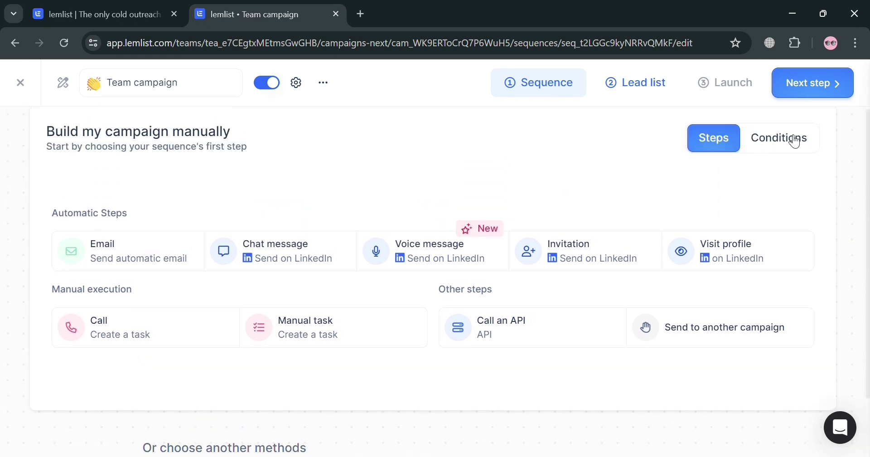
Add an Email first step with subject 'Subject' and body 'Content'.
{"action": "left_click", "coordinate": [122, 257]}
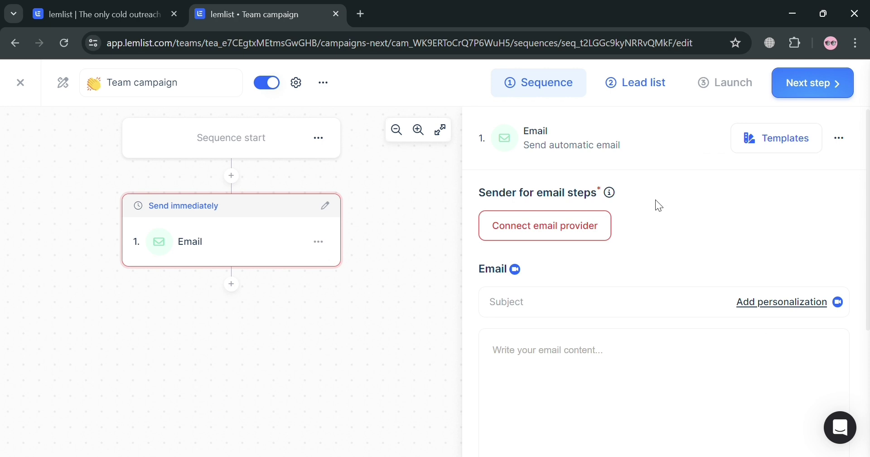
{"action": "scroll", "coordinate": [561, 308], "scroll_direction": "down", "scroll_amount": 2}
{"action": "left_click", "coordinate": [569, 236]}
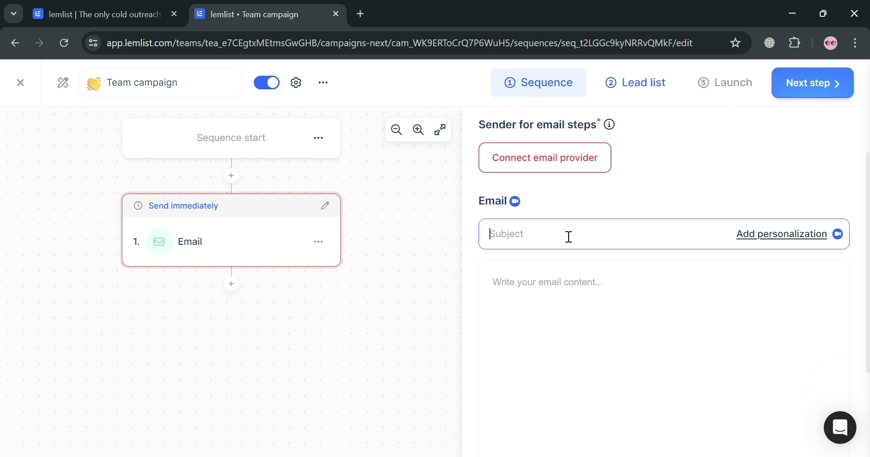
{"action": "scroll", "coordinate": [555, 278], "scroll_direction": "up", "scroll_amount": 2}
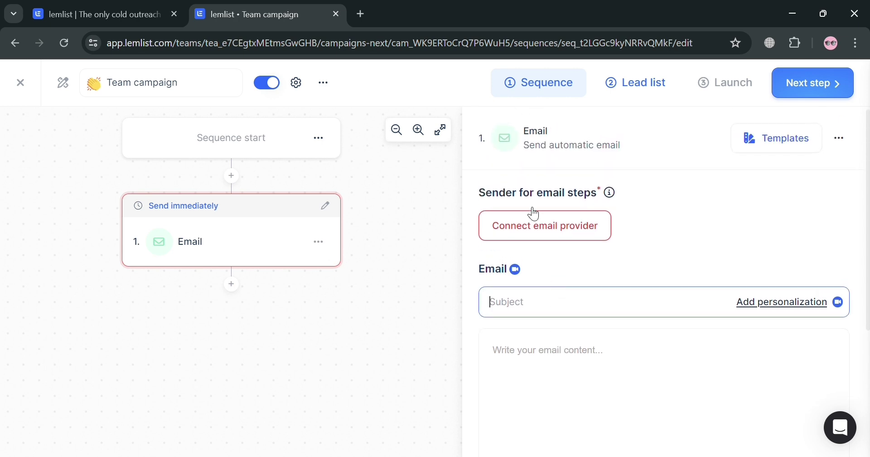
{"action": "scroll", "coordinate": [610, 300], "scroll_direction": "down", "scroll_amount": 4}
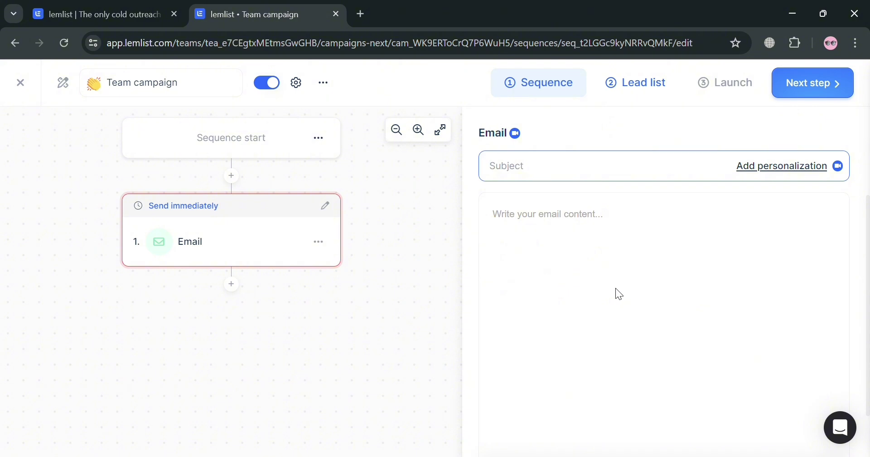
{"action": "type", "text": "Subject"}
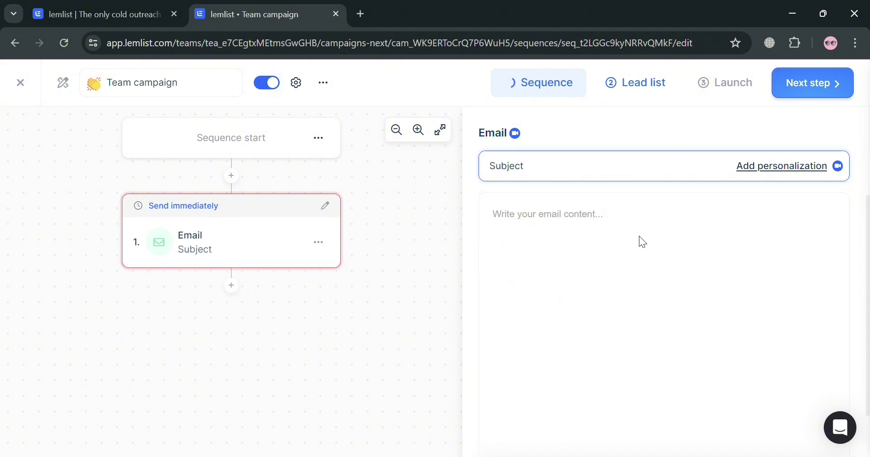
{"action": "left_click", "coordinate": [645, 239]}
{"action": "type", "text": "Content"}
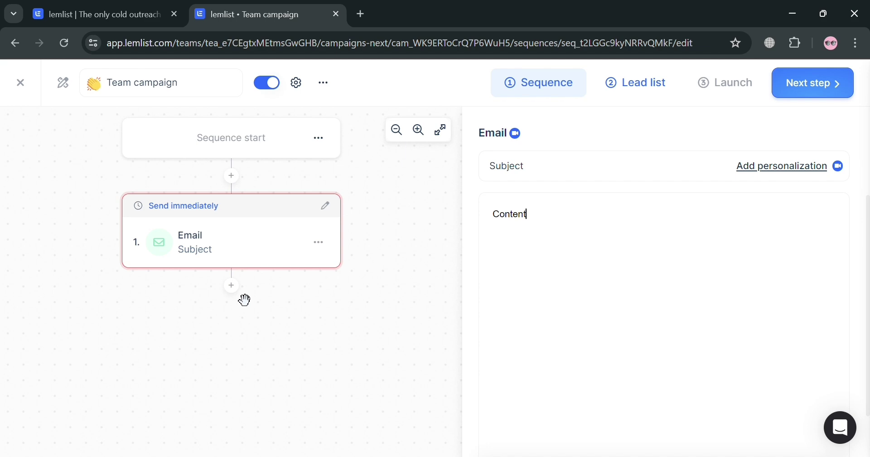
Add a LinkedIn Chat message as step 2 and bring up its sender list.
{"action": "left_click", "coordinate": [232, 291]}
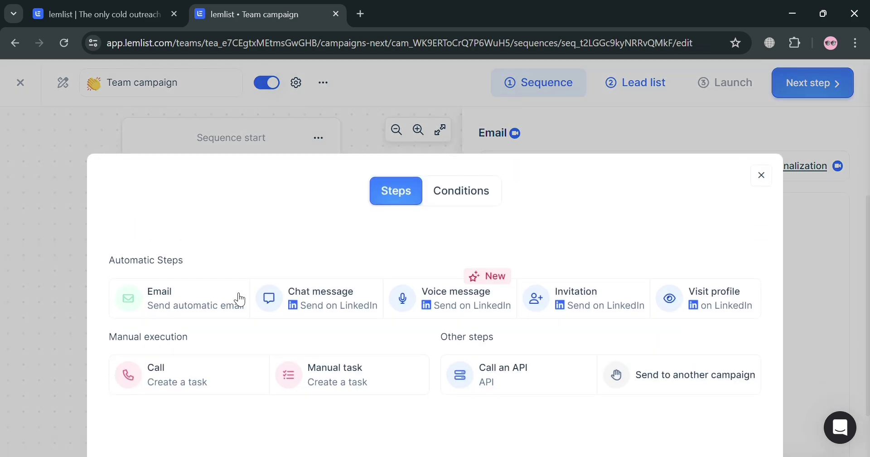
{"action": "left_click", "coordinate": [335, 312]}
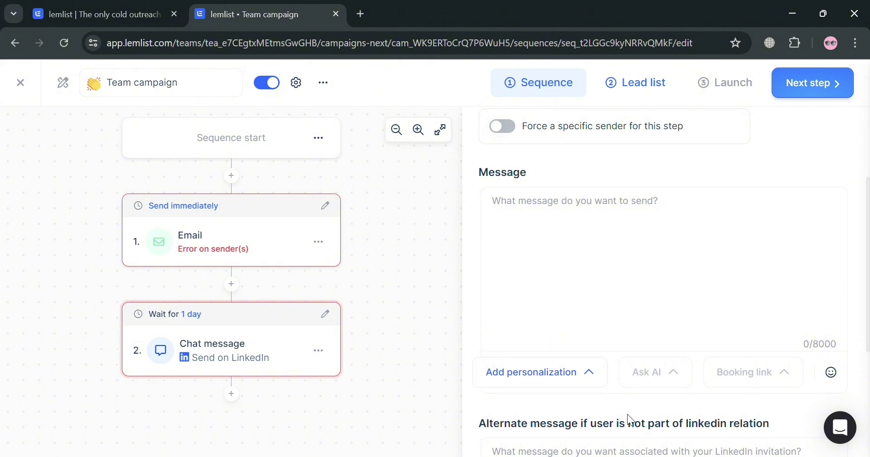
{"action": "left_click", "coordinate": [582, 221]}
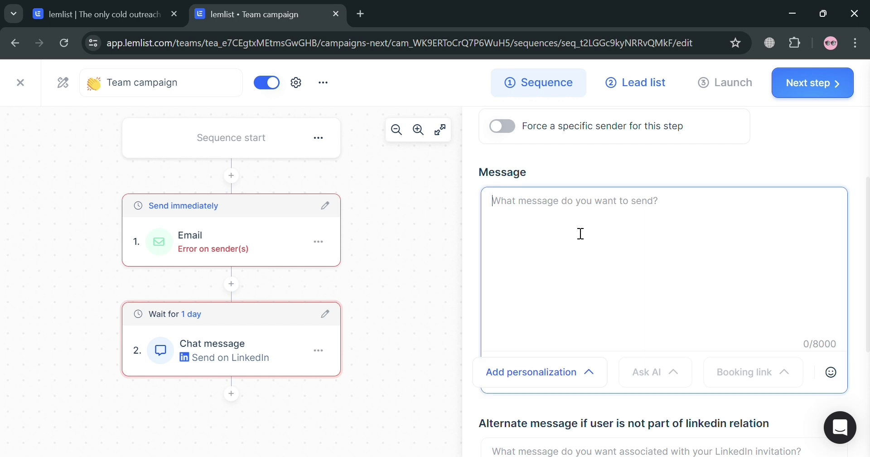
{"action": "scroll", "coordinate": [522, 297], "scroll_direction": "up", "scroll_amount": 3}
{"action": "left_click", "coordinate": [568, 219]}
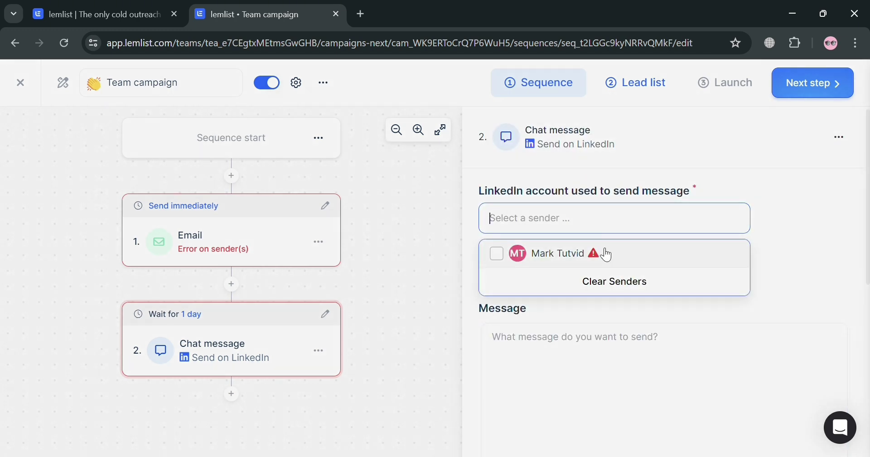
Select the team's LinkedIn account as chat sender, leaving Force a specific sender off.
{"action": "left_click", "coordinate": [498, 260]}
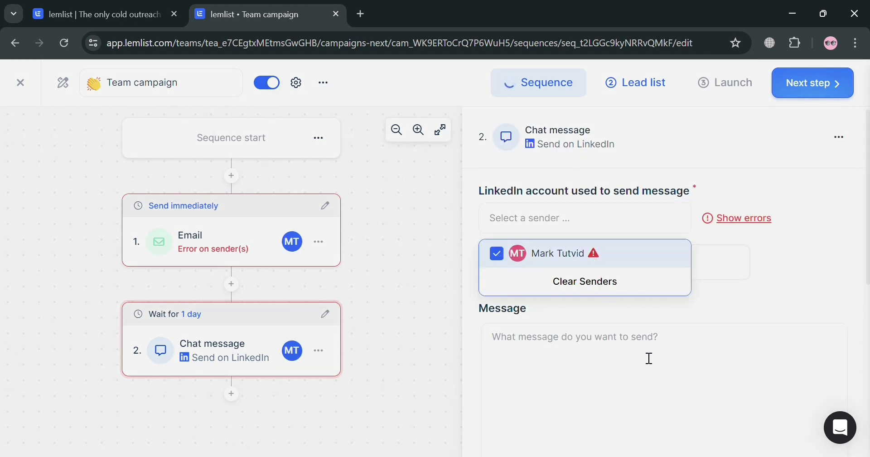
{"action": "left_click", "coordinate": [654, 376]}
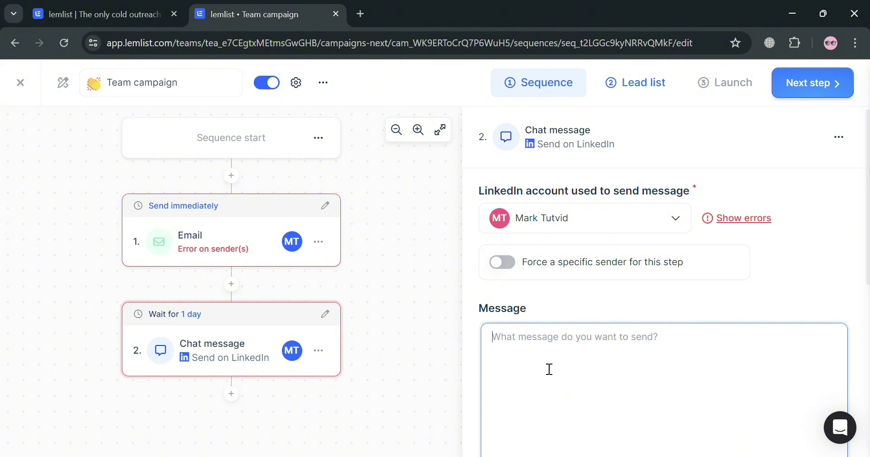
{"action": "scroll", "coordinate": [634, 345], "scroll_direction": "down", "scroll_amount": 2}
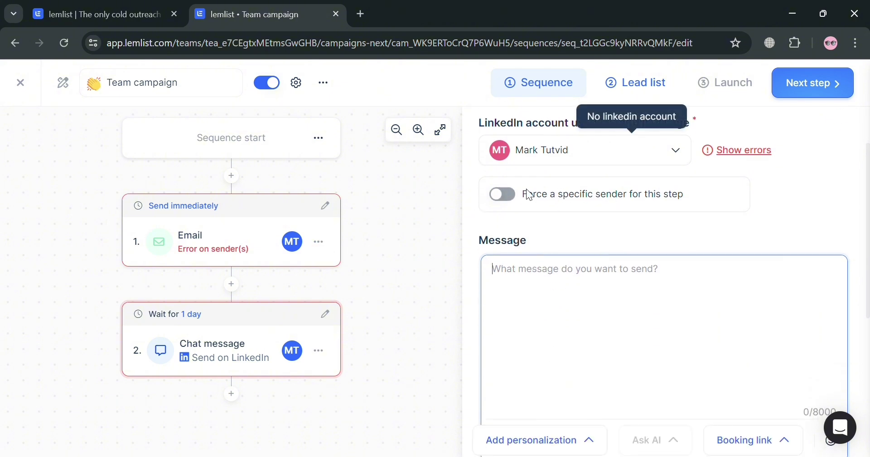
{"action": "left_click", "coordinate": [515, 197]}
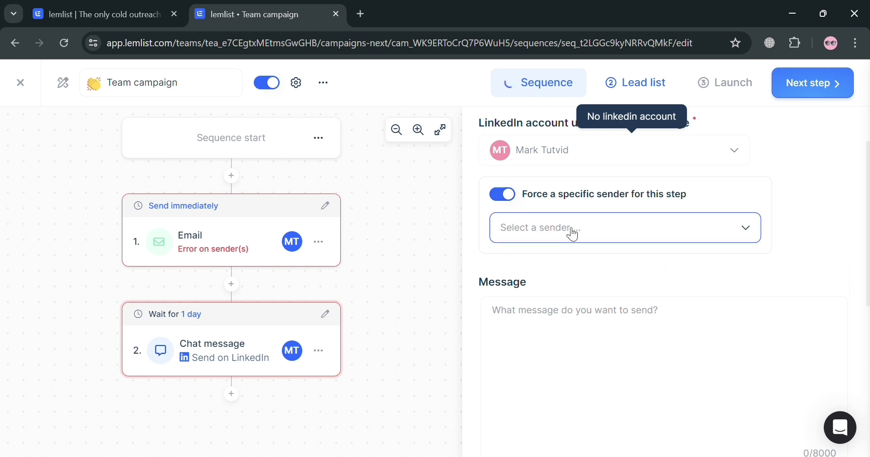
{"action": "left_click", "coordinate": [584, 233]}
{"action": "left_click", "coordinate": [516, 196]}
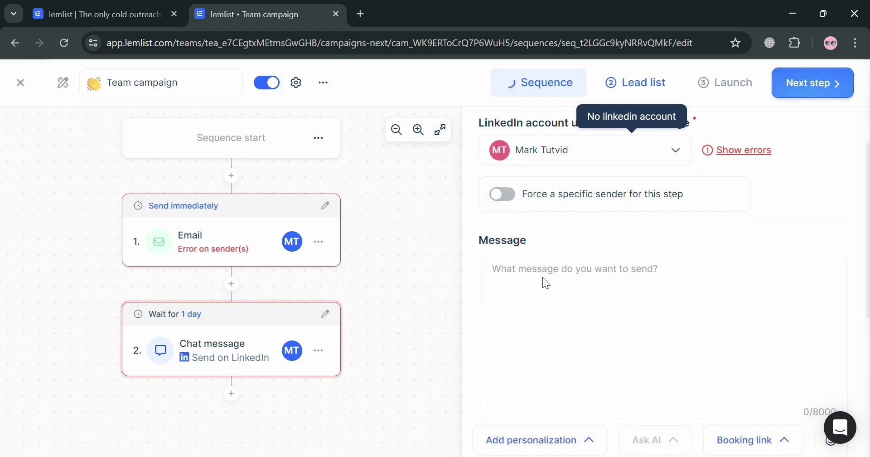
{"action": "scroll", "coordinate": [588, 346], "scroll_direction": "down", "scroll_amount": 3}
{"action": "left_click", "coordinate": [587, 239]}
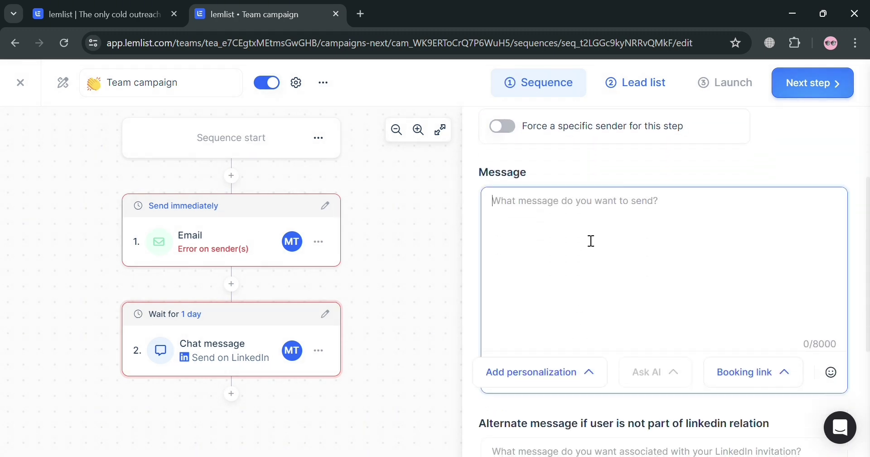
{"action": "type", "text": "Sam"}
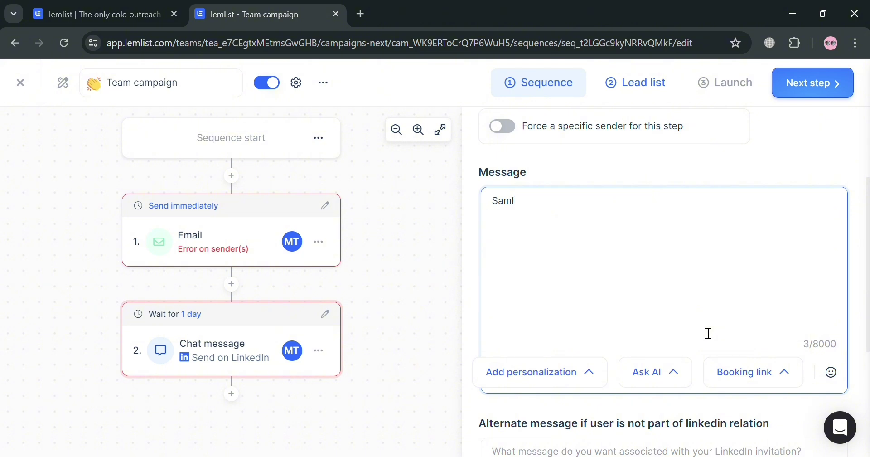
{"action": "type", "text": "ple Message"}
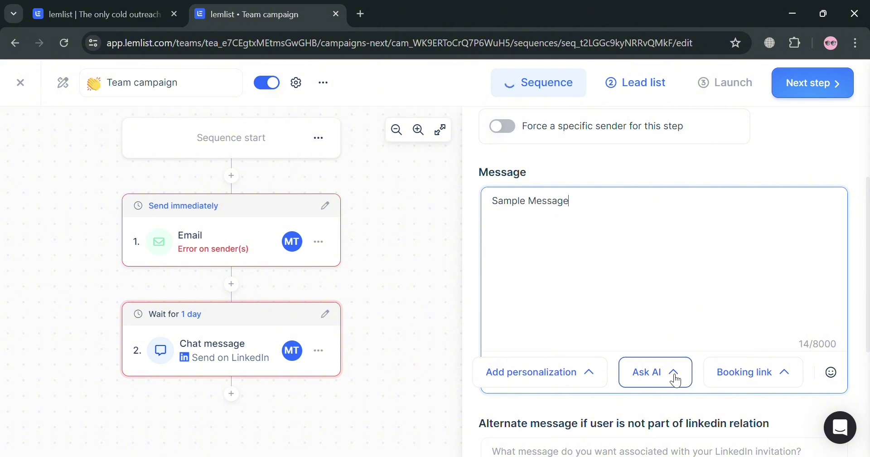
{"action": "left_click", "coordinate": [675, 375]}
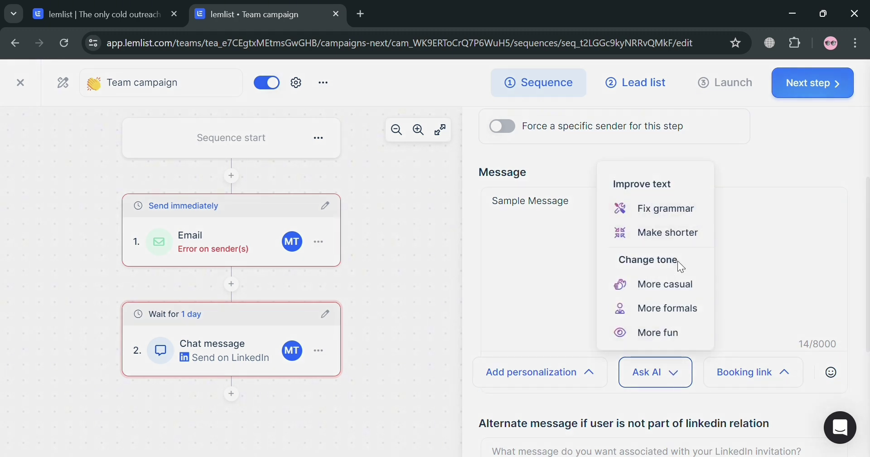
{"action": "left_click", "coordinate": [656, 333]}
{"action": "left_click", "coordinate": [590, 371]}
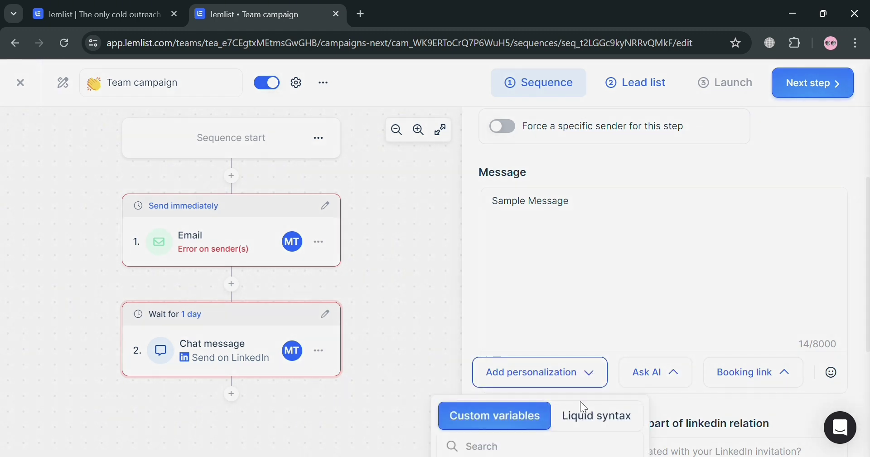
{"action": "left_click", "coordinate": [591, 419]}
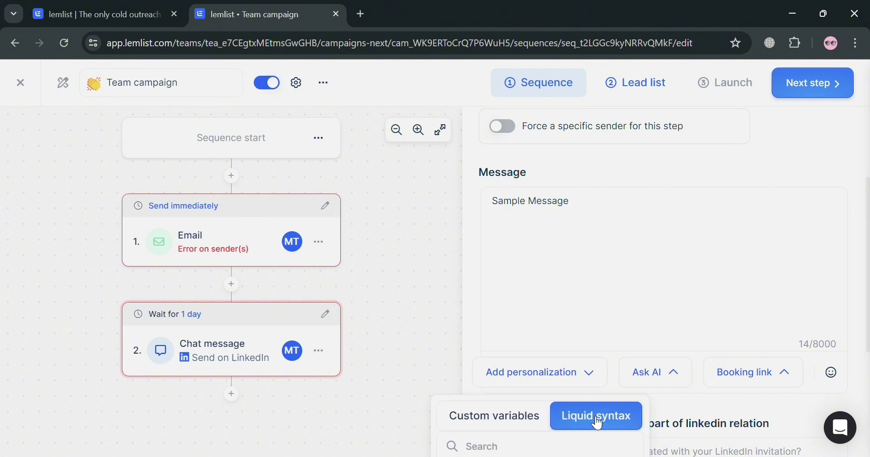
{"action": "left_click", "coordinate": [617, 297]}
{"action": "left_click", "coordinate": [739, 373]}
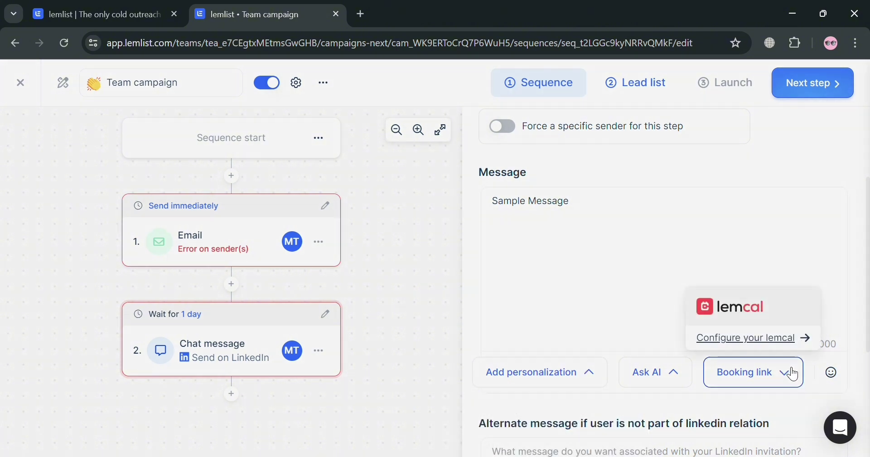
{"action": "left_click", "coordinate": [646, 325]}
{"action": "scroll", "coordinate": [652, 326], "scroll_direction": "down", "scroll_amount": 5}
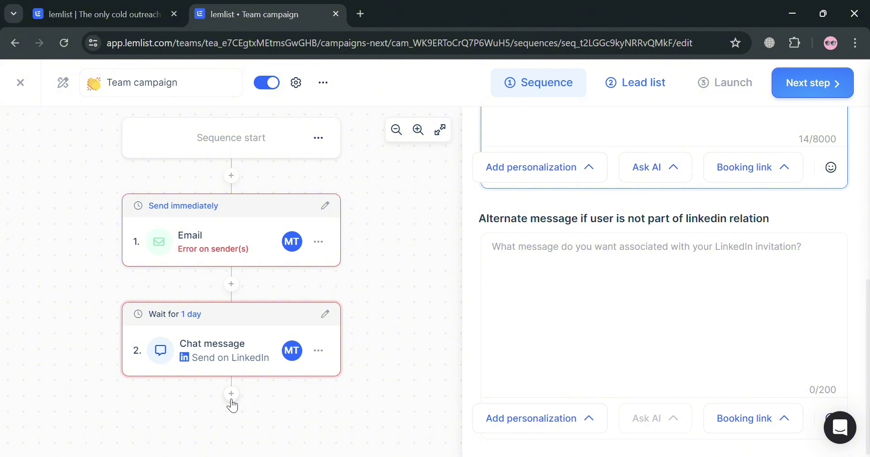
Add a LinkedIn Voice message as step 3 with the team's account as its sender.
{"action": "left_click", "coordinate": [243, 397]}
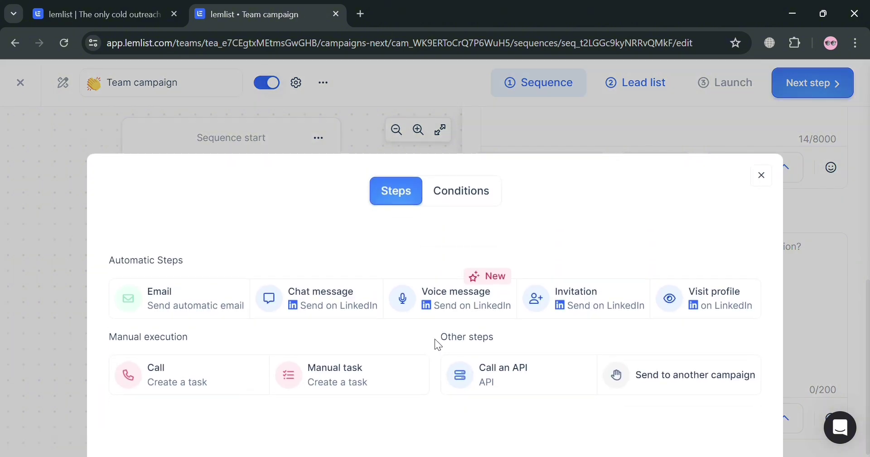
{"action": "left_click", "coordinate": [469, 313]}
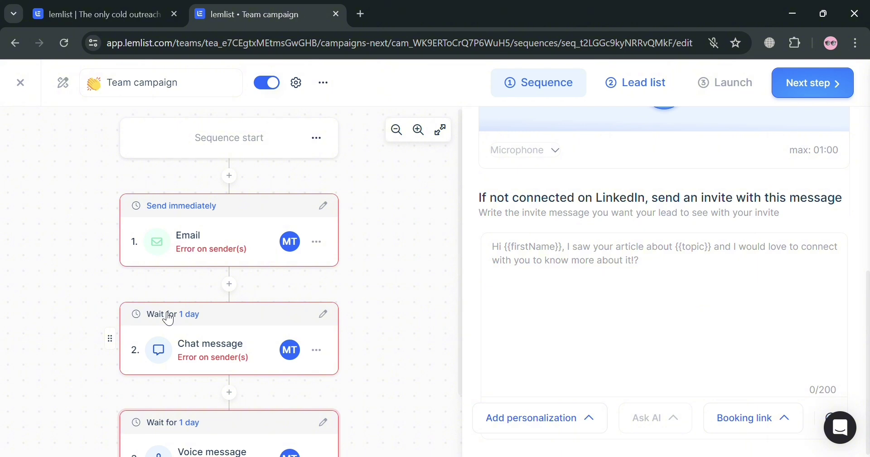
{"action": "scroll", "coordinate": [169, 318], "scroll_direction": "down", "scroll_amount": 2}
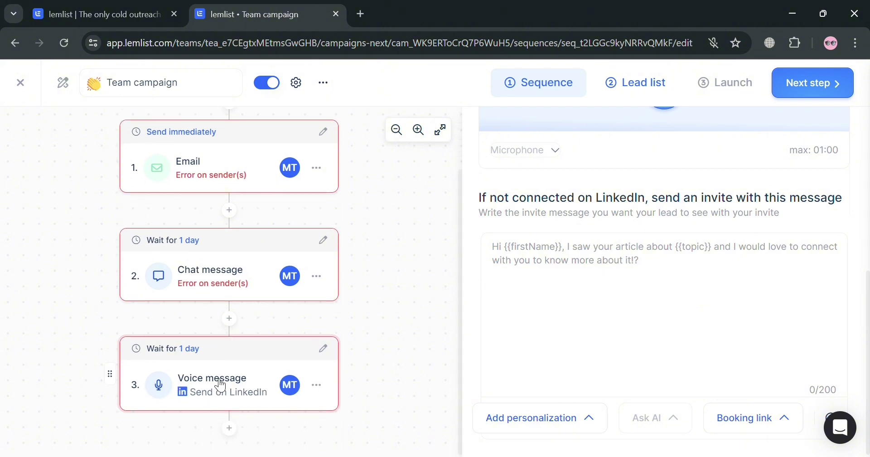
{"action": "scroll", "coordinate": [702, 254], "scroll_direction": "up", "scroll_amount": 7}
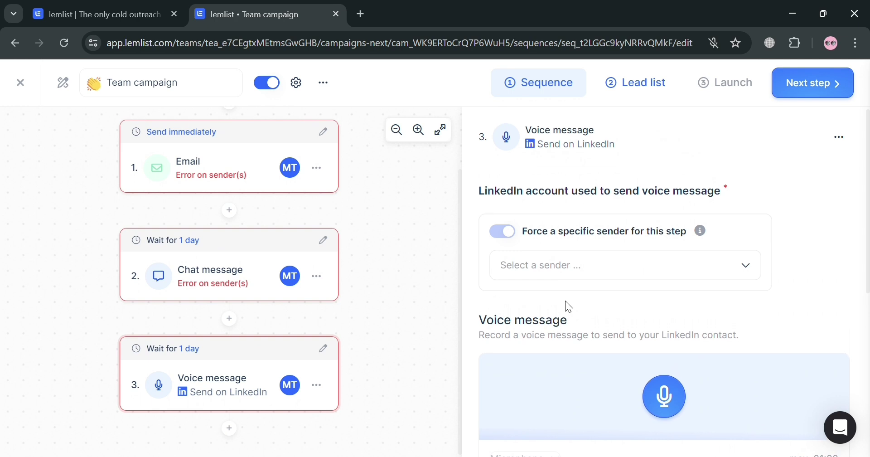
{"action": "left_click", "coordinate": [601, 253]}
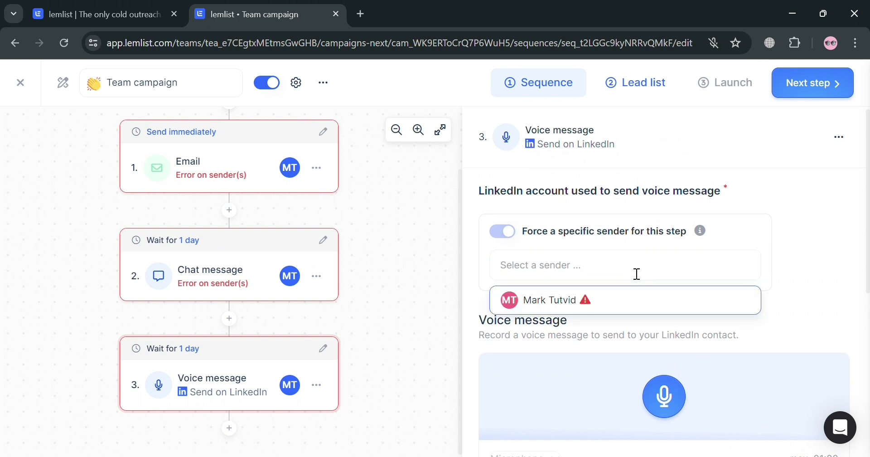
{"action": "left_click", "coordinate": [617, 301]}
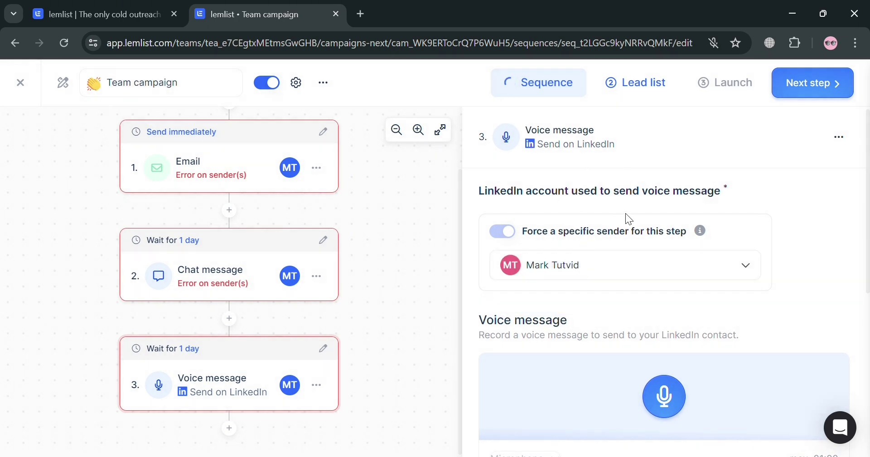
{"action": "scroll", "coordinate": [734, 283], "scroll_direction": "down", "scroll_amount": 3}
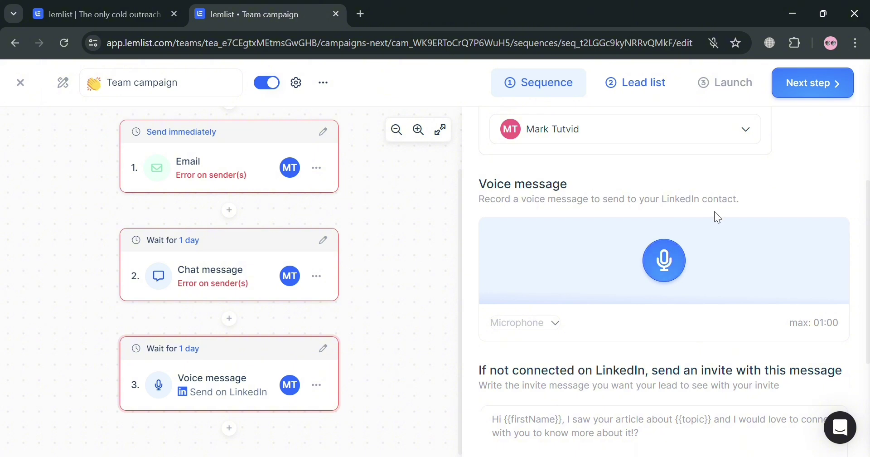
{"action": "scroll", "coordinate": [653, 285], "scroll_direction": "down", "scroll_amount": 3}
{"action": "scroll", "coordinate": [639, 285], "scroll_direction": "up", "scroll_amount": 3}
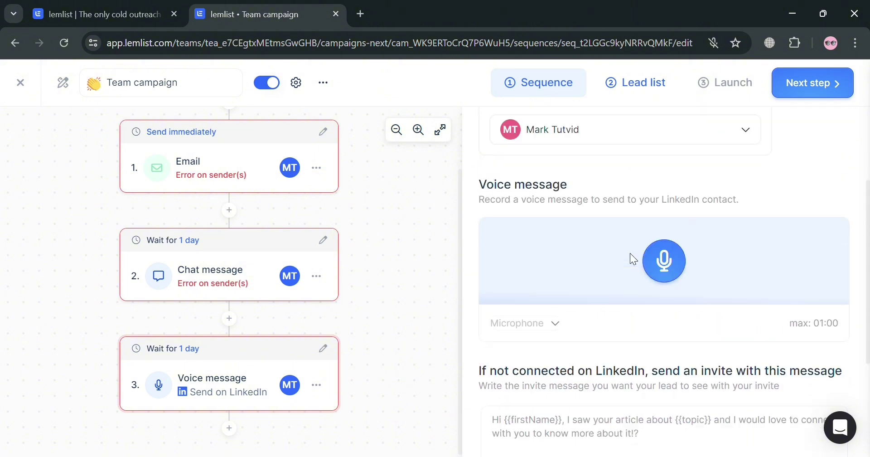
{"action": "scroll", "coordinate": [630, 254], "scroll_direction": "up", "scroll_amount": 1}
{"action": "scroll", "coordinate": [651, 361], "scroll_direction": "down", "scroll_amount": 4}
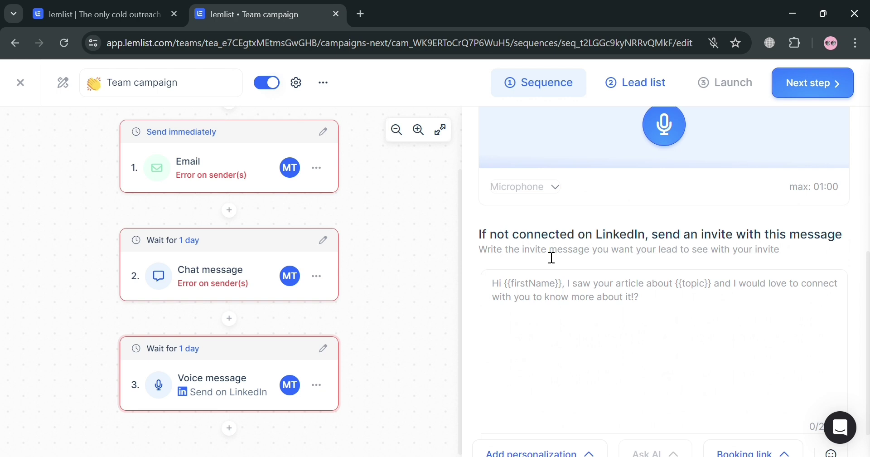
Write the fallback invite as 'Hi {{firstName}}{{lastName}}' using First name and Last name variables.
{"action": "left_click", "coordinate": [688, 312]}
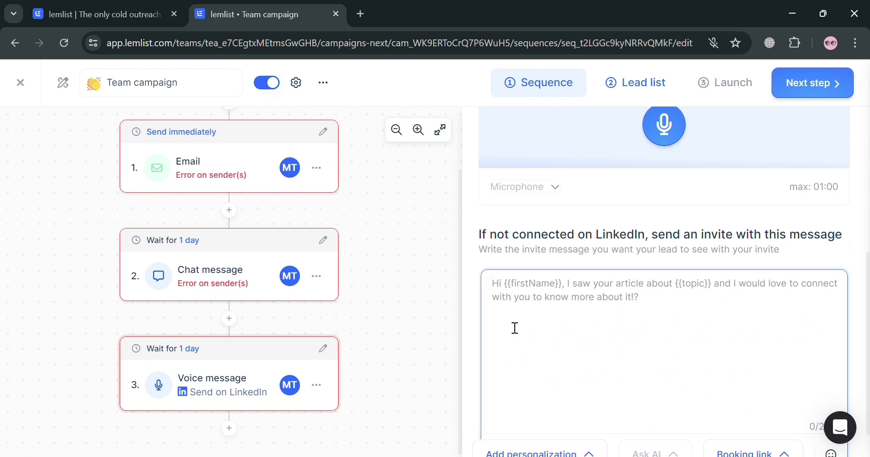
{"action": "scroll", "coordinate": [670, 323], "scroll_direction": "down", "scroll_amount": 1}
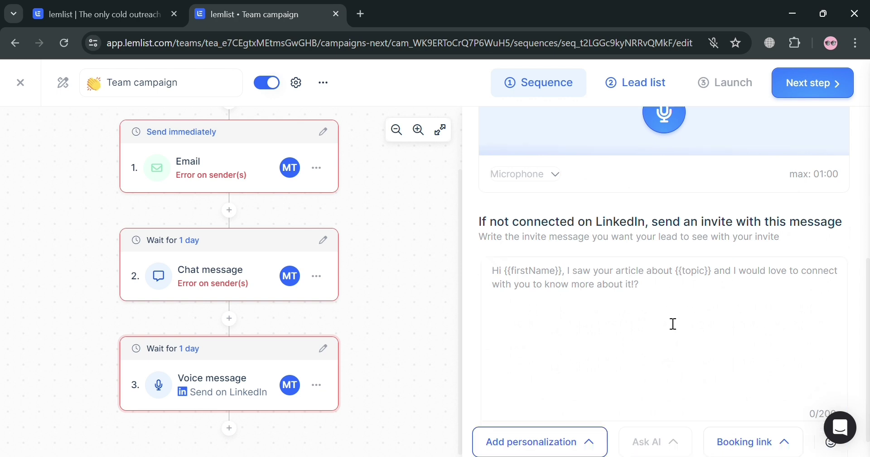
{"action": "left_click", "coordinate": [576, 418]}
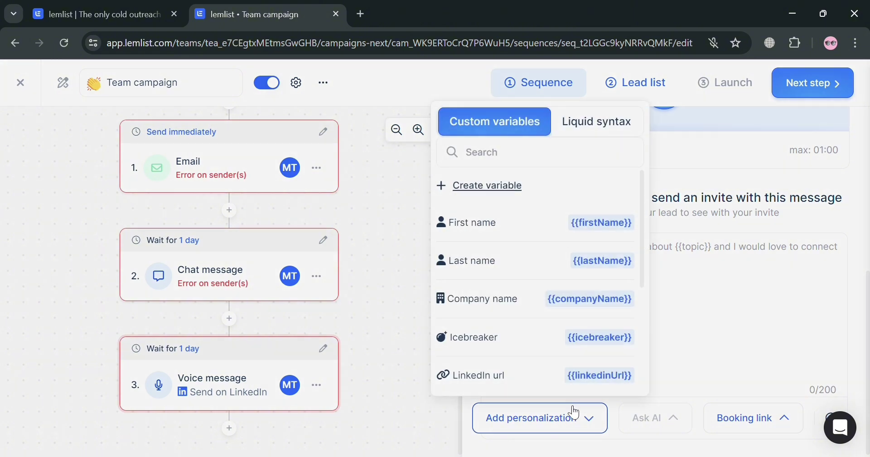
{"action": "left_click", "coordinate": [547, 223]}
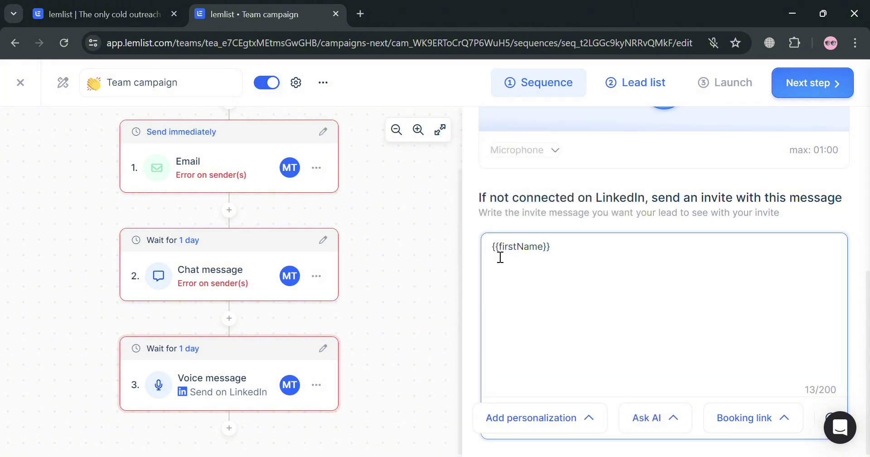
{"action": "type", "text": "Hi"}
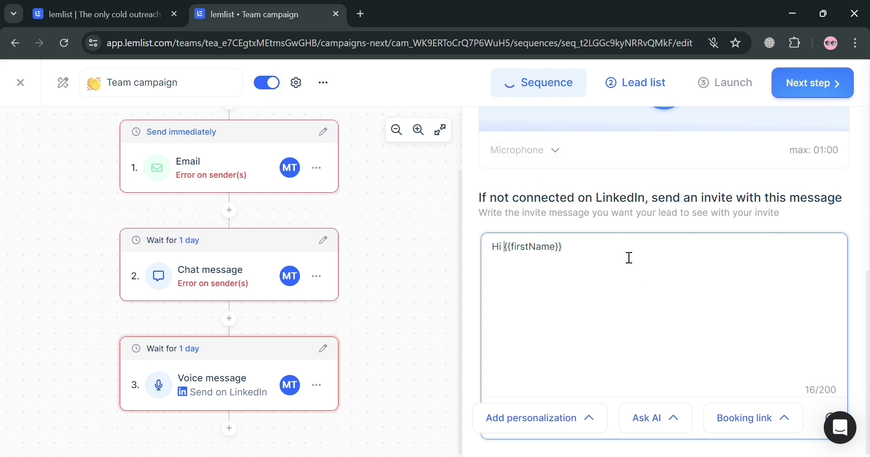
{"action": "left_click", "coordinate": [564, 428]}
{"action": "left_click", "coordinate": [548, 262]}
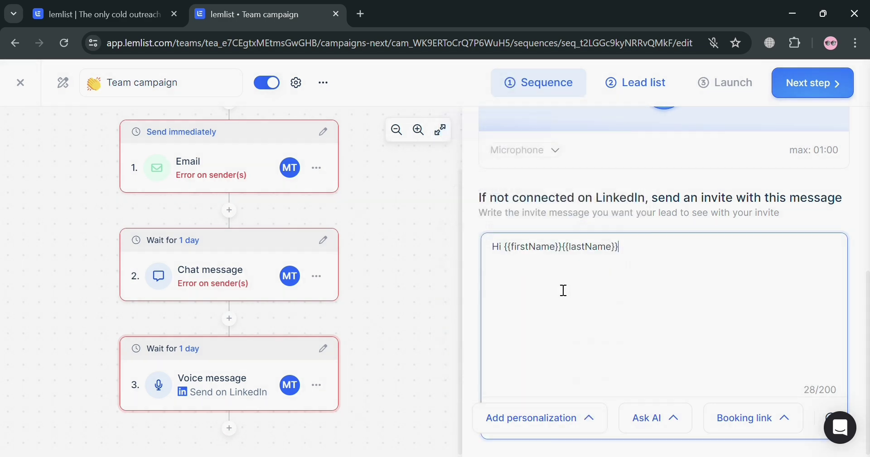
{"action": "left_click", "coordinate": [579, 423]}
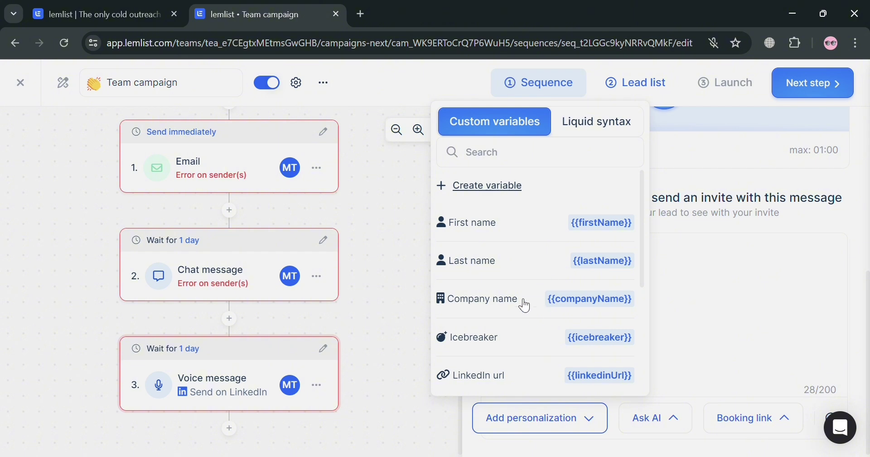
{"action": "scroll", "coordinate": [566, 344], "scroll_direction": "down", "scroll_amount": 4}
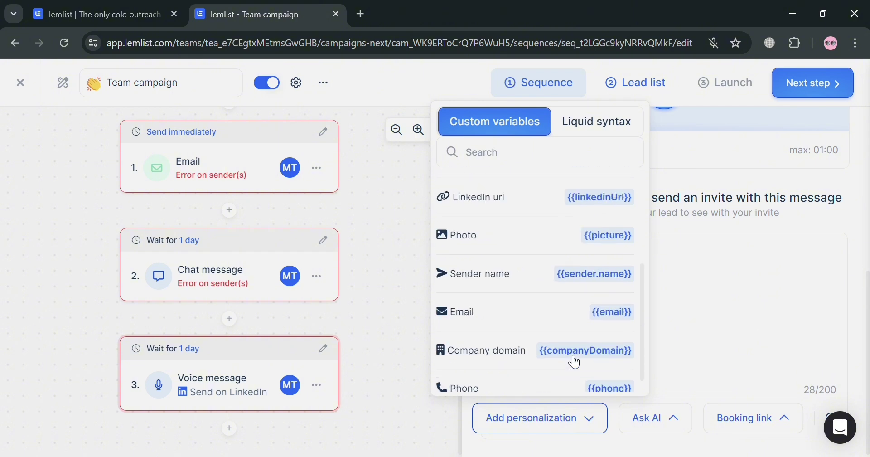
{"action": "left_click", "coordinate": [768, 317]}
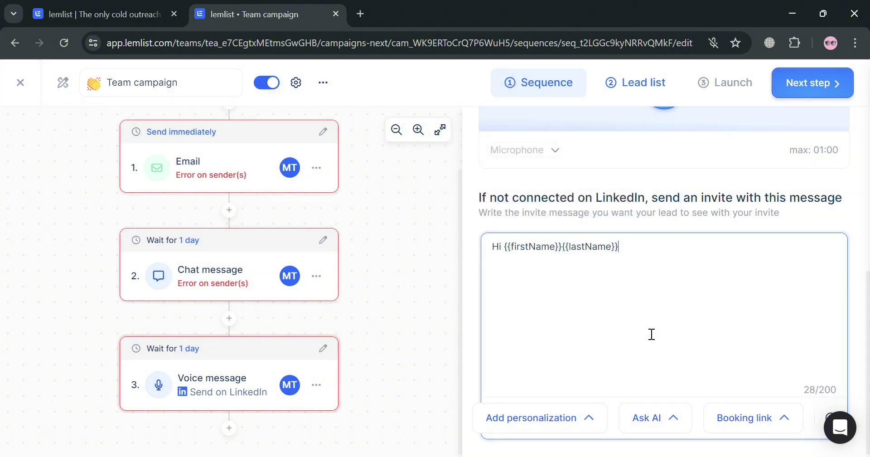
{"action": "scroll", "coordinate": [643, 330], "scroll_direction": "up", "scroll_amount": 3}
{"action": "scroll", "coordinate": [635, 308], "scroll_direction": "up", "scroll_amount": 3}
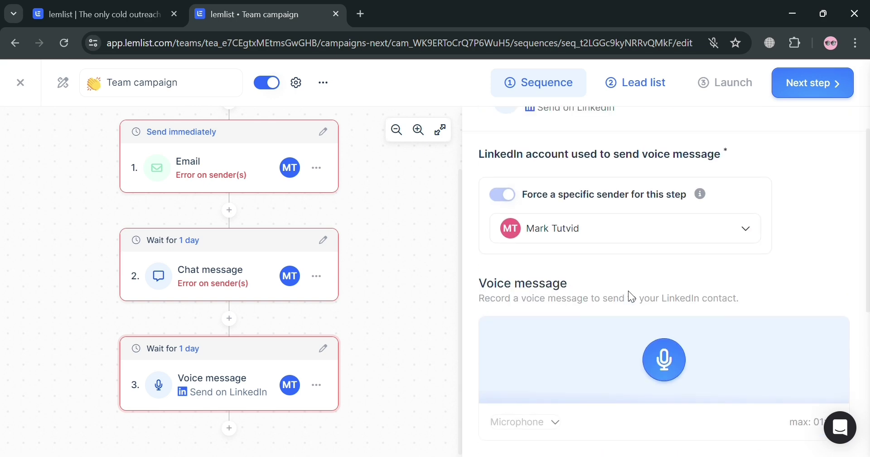
{"action": "scroll", "coordinate": [513, 307], "scroll_direction": "down", "scroll_amount": 5}
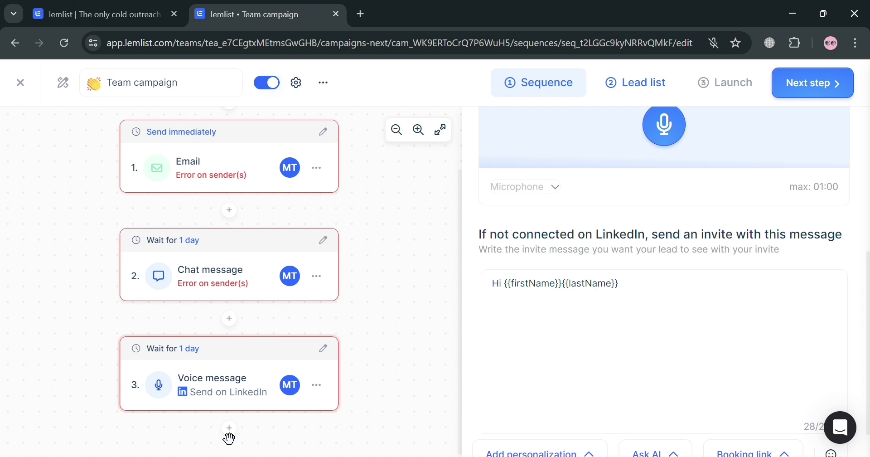
Change the wait before step 3 from 1 day to 2 days.
{"action": "left_click", "coordinate": [324, 348]}
{"action": "left_click", "coordinate": [230, 304]}
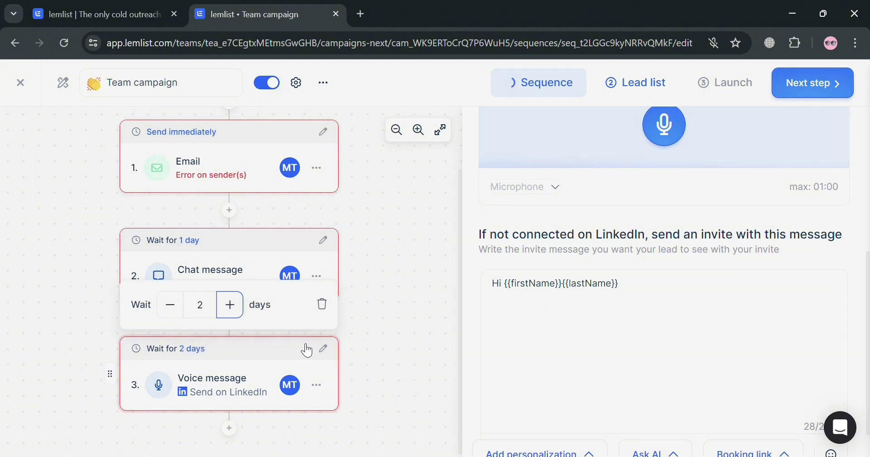
{"action": "left_click", "coordinate": [398, 381]}
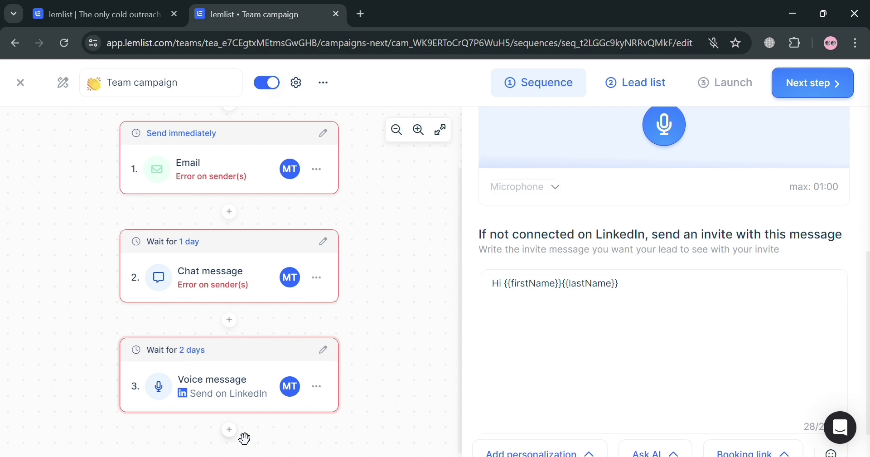
{"action": "left_click", "coordinate": [232, 431]}
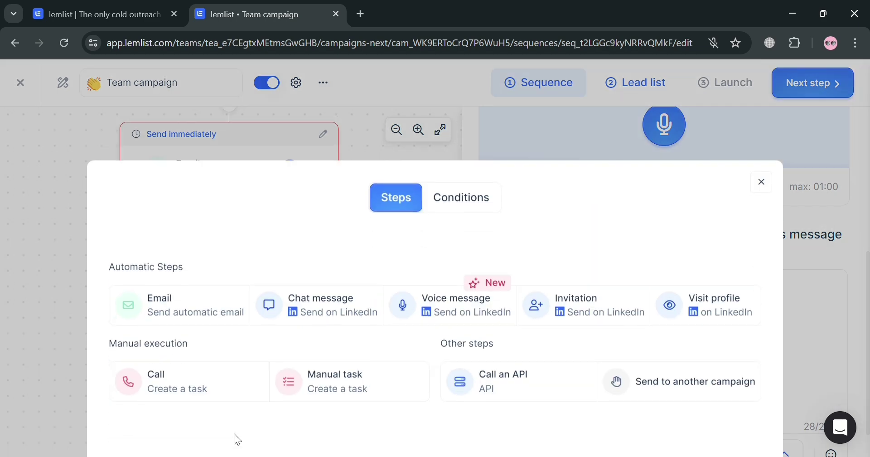
{"action": "left_click", "coordinate": [609, 308]}
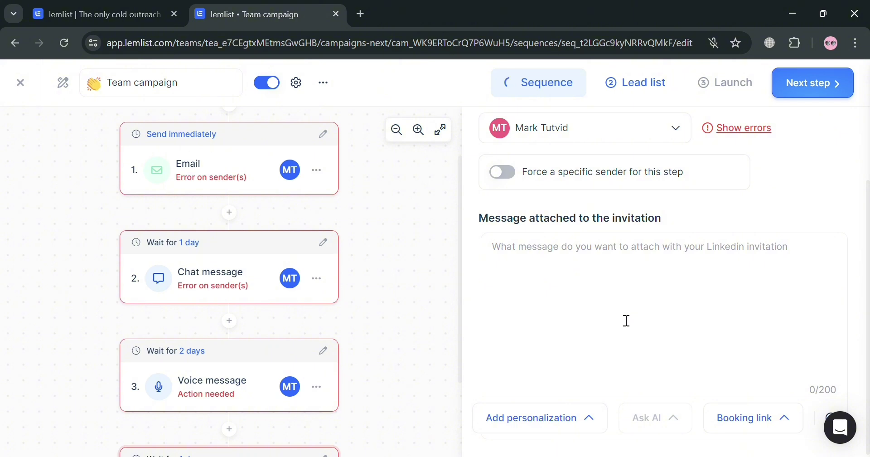
{"action": "scroll", "coordinate": [797, 276], "scroll_direction": "up", "scroll_amount": 2}
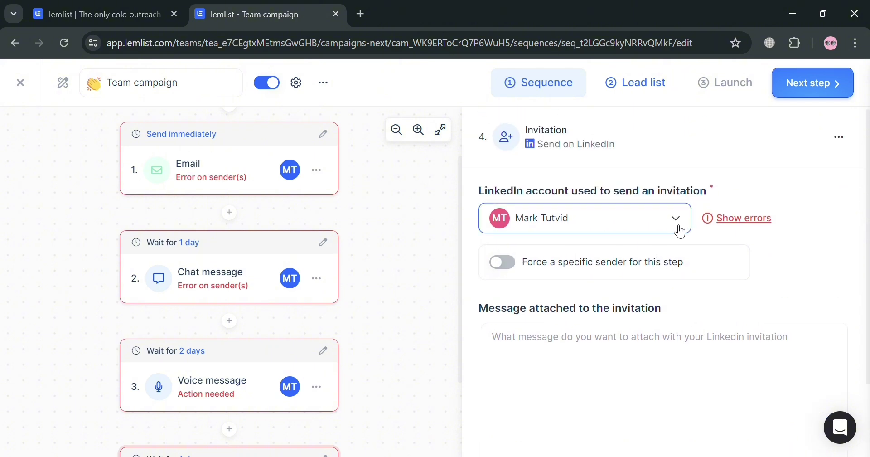
{"action": "left_click", "coordinate": [840, 137]}
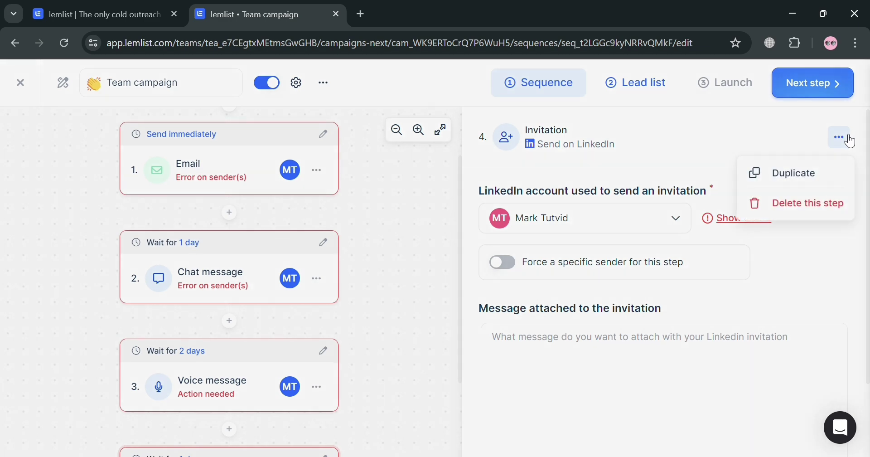
{"action": "left_click", "coordinate": [695, 311]}
{"action": "scroll", "coordinate": [607, 310], "scroll_direction": "down", "scroll_amount": 2}
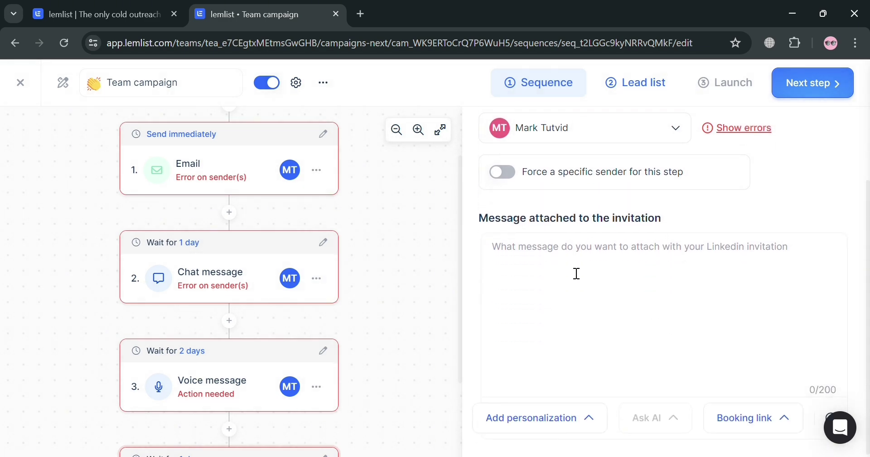
{"action": "left_click", "coordinate": [567, 426]}
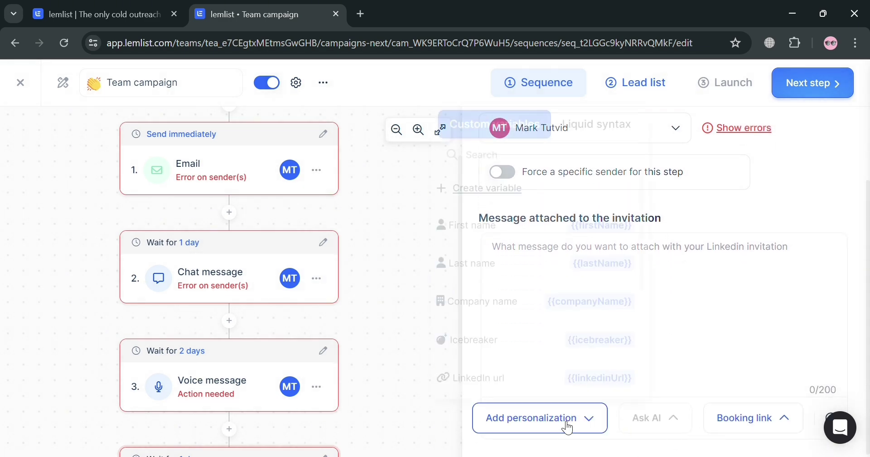
{"action": "left_click", "coordinate": [702, 365]}
{"action": "scroll", "coordinate": [658, 377], "scroll_direction": "up", "scroll_amount": 2}
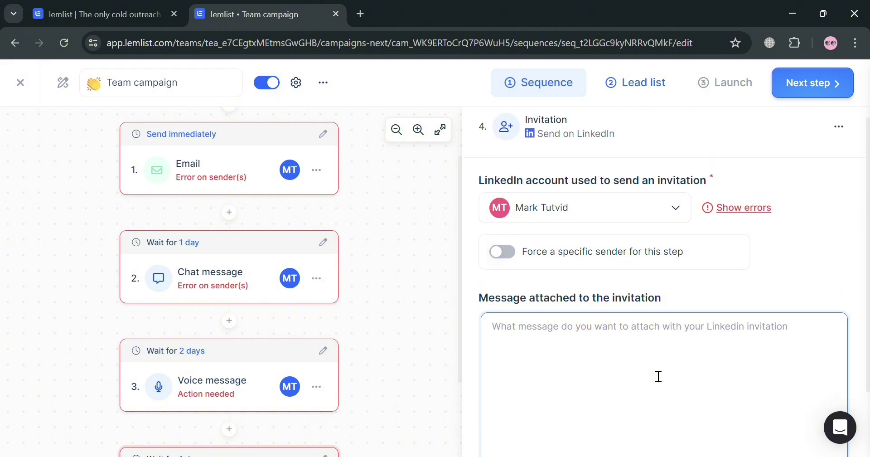
{"action": "scroll", "coordinate": [651, 381], "scroll_direction": "down", "scroll_amount": 2}
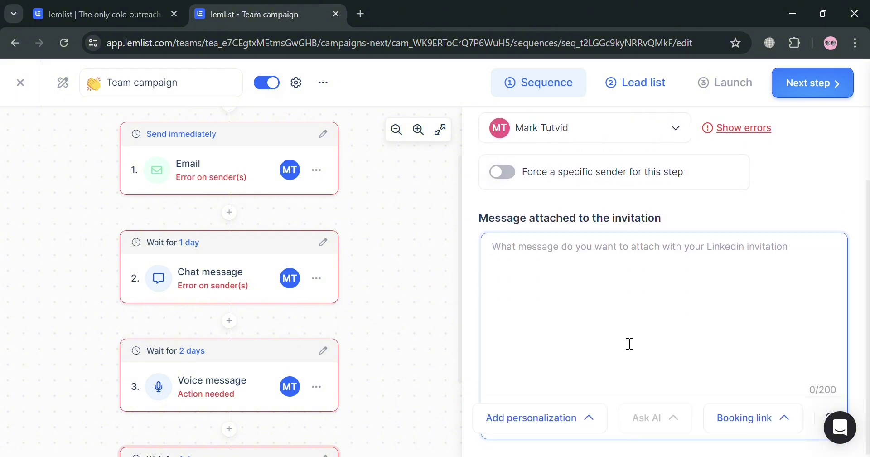
Enter 'You are Invited!' as the invitation message and open the step picker below step 4.
{"action": "type", "text": "Inv"}
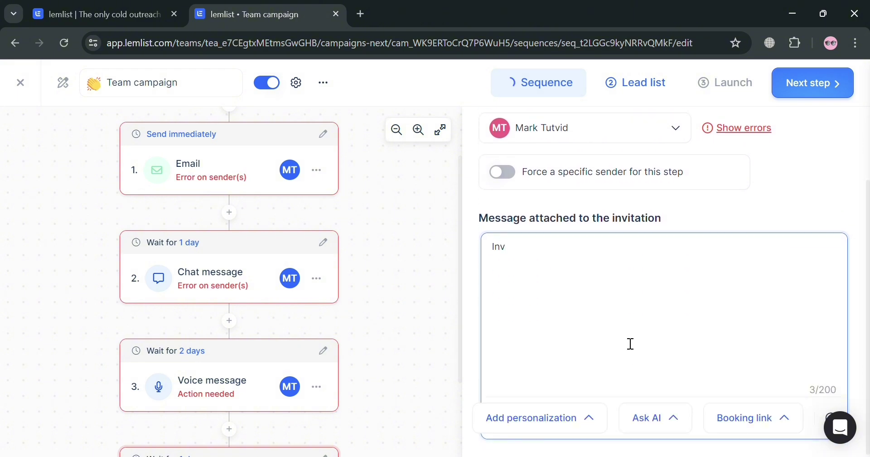
{"action": "key", "text": "BackSpace"}
{"action": "key", "text": "BackSpace"}
{"action": "type", "text": "You are Invitef"}
{"action": "key", "text": "BackSpace"}
{"action": "type", "text": "d!"}
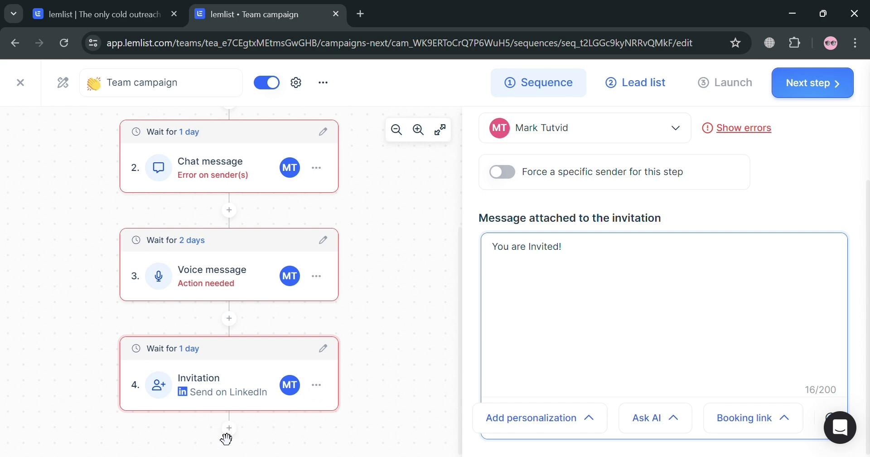
{"action": "left_click", "coordinate": [230, 428]}
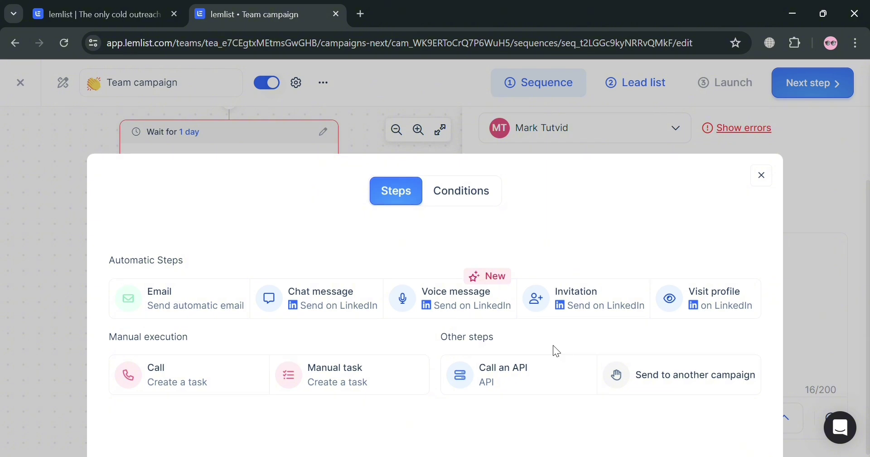
Add a LinkedIn Visit profile step after a 1-day wait as step 5, then reopen the step picker below it.
{"action": "left_click", "coordinate": [698, 308]}
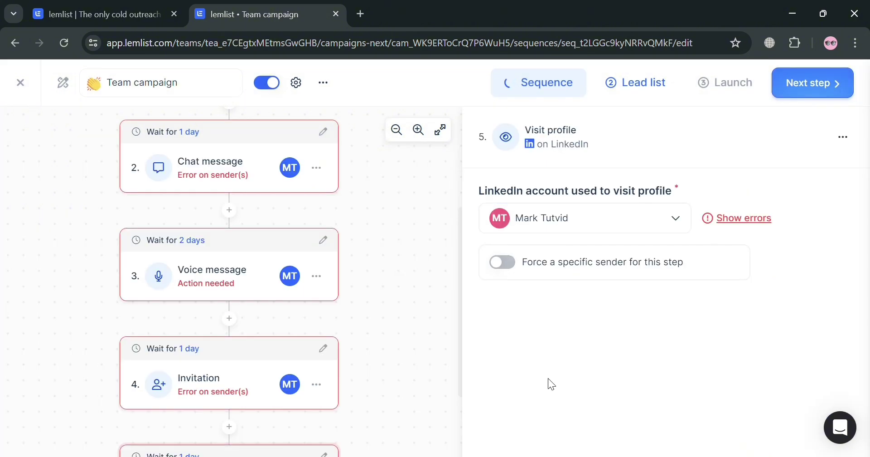
{"action": "scroll", "coordinate": [405, 401], "scroll_direction": "down", "scroll_amount": 2}
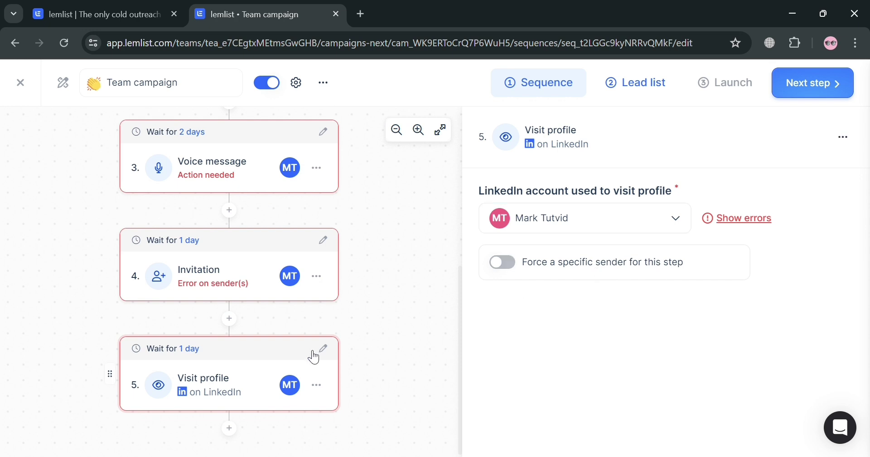
{"action": "scroll", "coordinate": [385, 358], "scroll_direction": "up", "scroll_amount": 5}
{"action": "scroll", "coordinate": [398, 361], "scroll_direction": "down", "scroll_amount": 5}
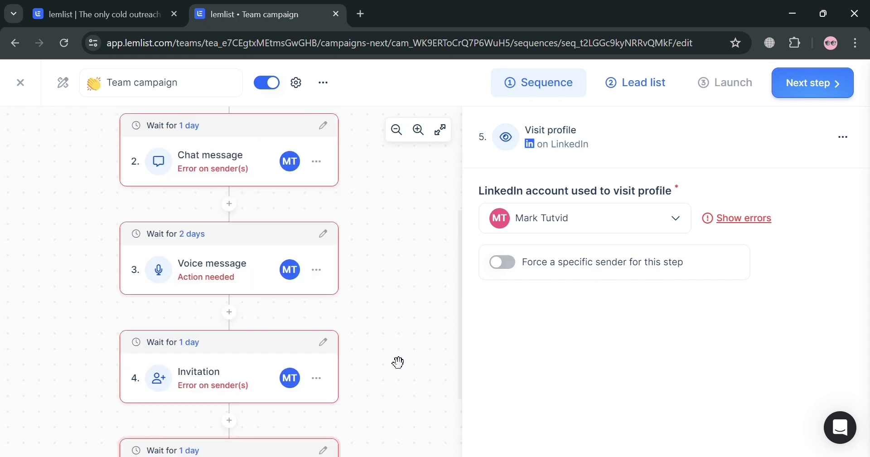
{"action": "left_click", "coordinate": [229, 427]}
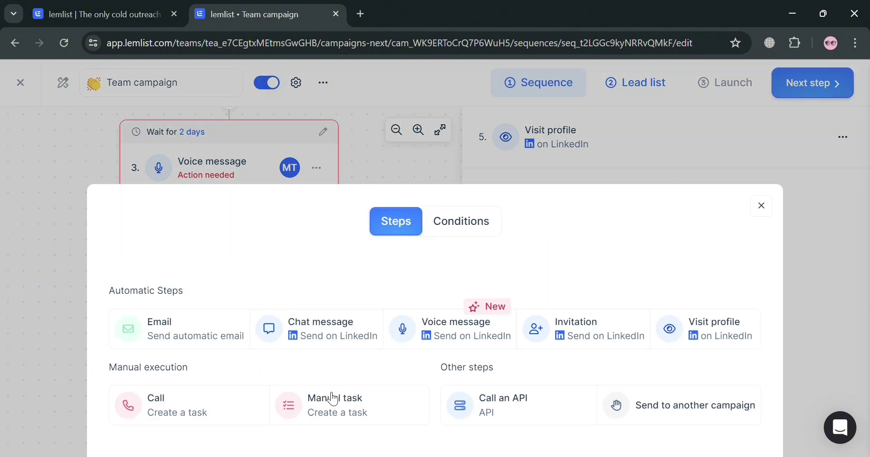
Insert an automatic Email step after a 1-day wait with the subject 'Sample Subject'.
{"action": "left_click", "coordinate": [211, 310]}
{"action": "scroll", "coordinate": [524, 370], "scroll_direction": "down", "scroll_amount": 4}
{"action": "scroll", "coordinate": [325, 420], "scroll_direction": "down", "scroll_amount": 1}
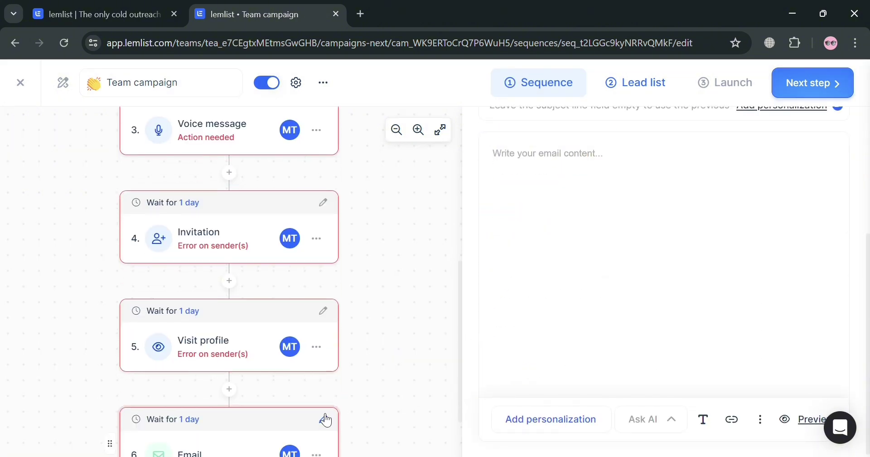
{"action": "scroll", "coordinate": [515, 318], "scroll_direction": "up", "scroll_amount": 4}
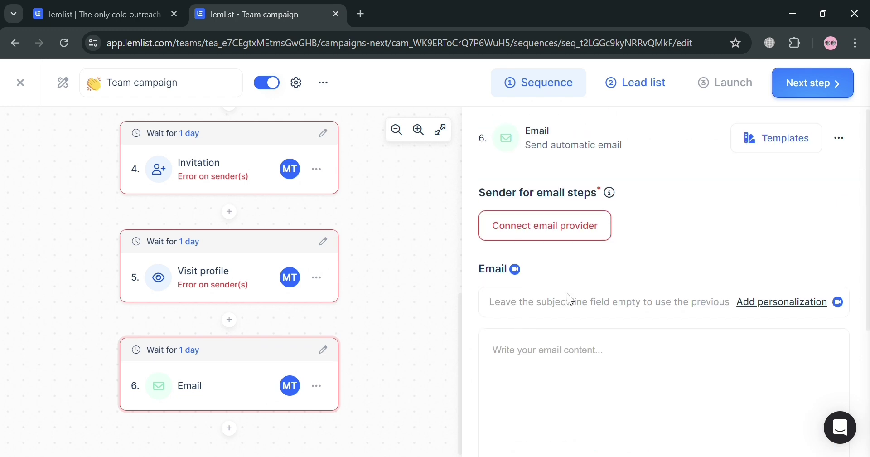
{"action": "left_click", "coordinate": [591, 310]}
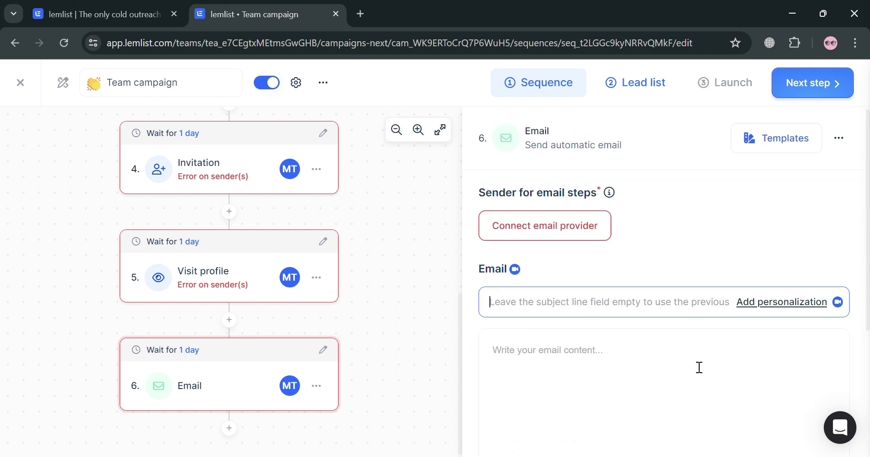
{"action": "type", "text": "Sample"}
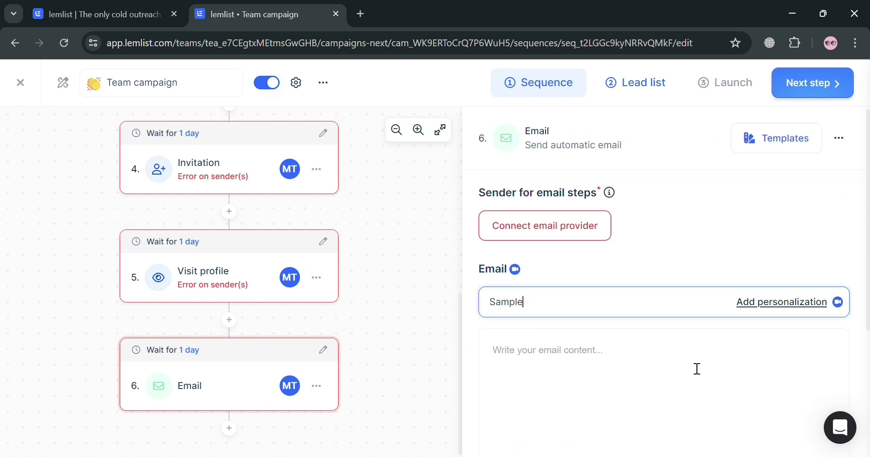
{"action": "type", "text": " Subject"}
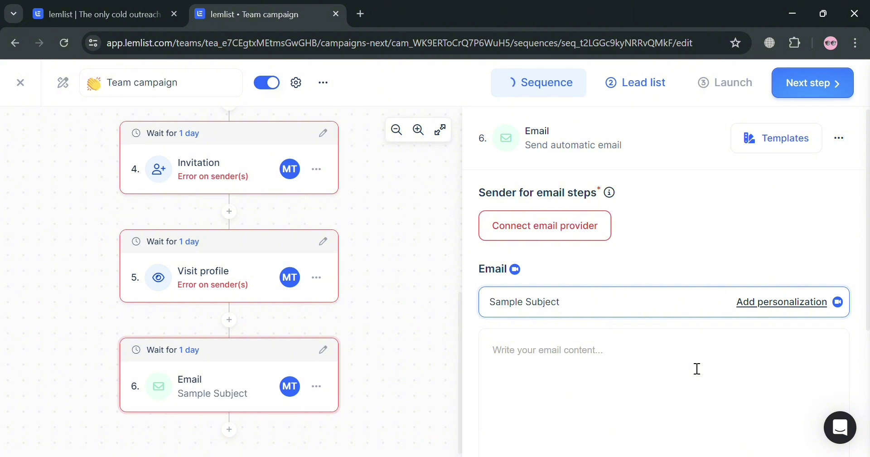
{"action": "scroll", "coordinate": [662, 360], "scroll_direction": "down", "scroll_amount": 5}
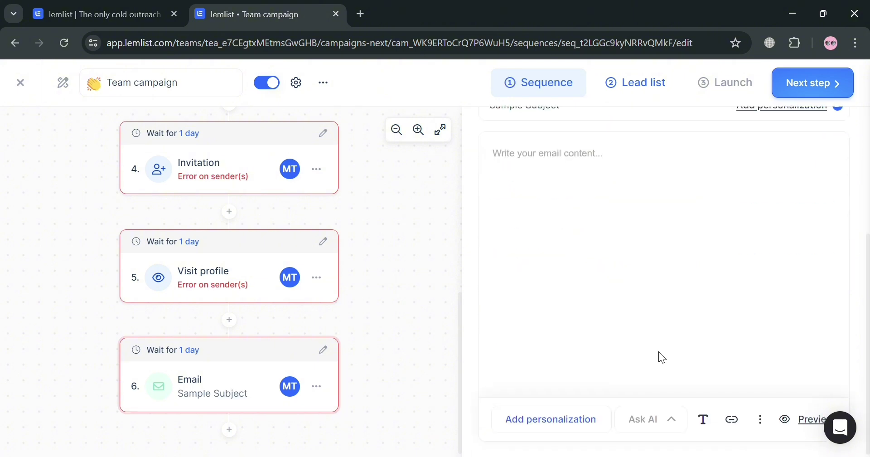
{"action": "left_click", "coordinate": [576, 419]}
{"action": "scroll", "coordinate": [452, 308], "scroll_direction": "down", "scroll_amount": 3}
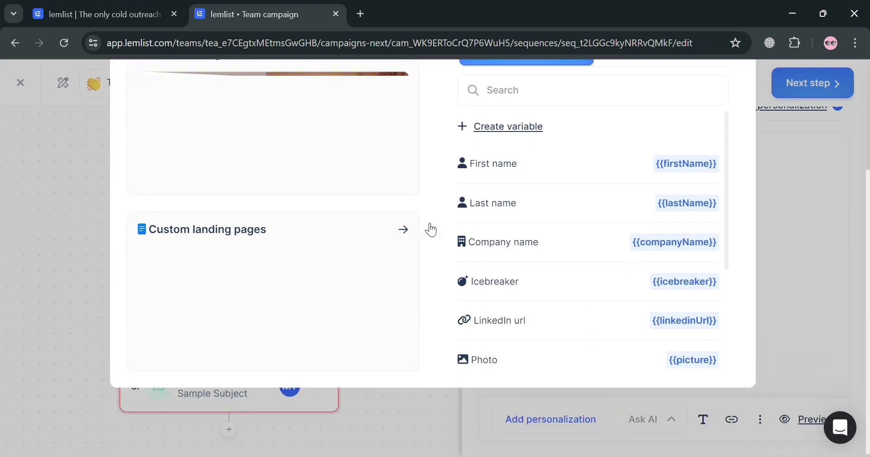
{"action": "scroll", "coordinate": [645, 350], "scroll_direction": "down", "scroll_amount": 3}
{"action": "scroll", "coordinate": [317, 333], "scroll_direction": "up", "scroll_amount": 3}
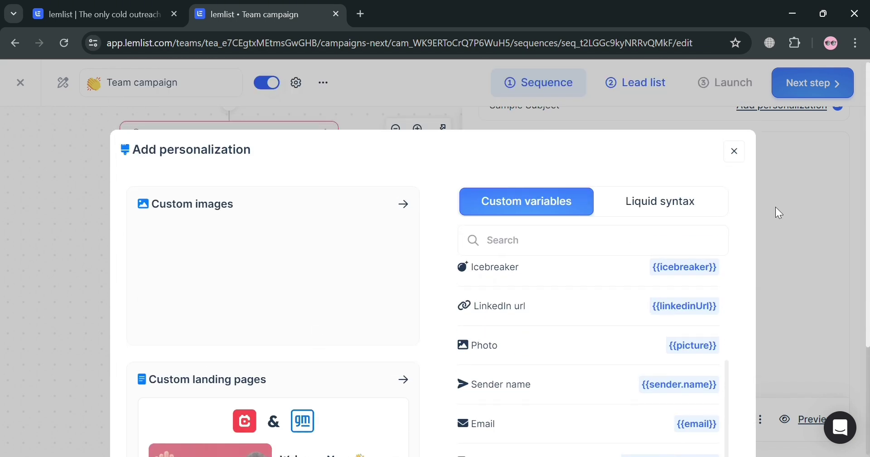
{"action": "left_click", "coordinate": [742, 153]}
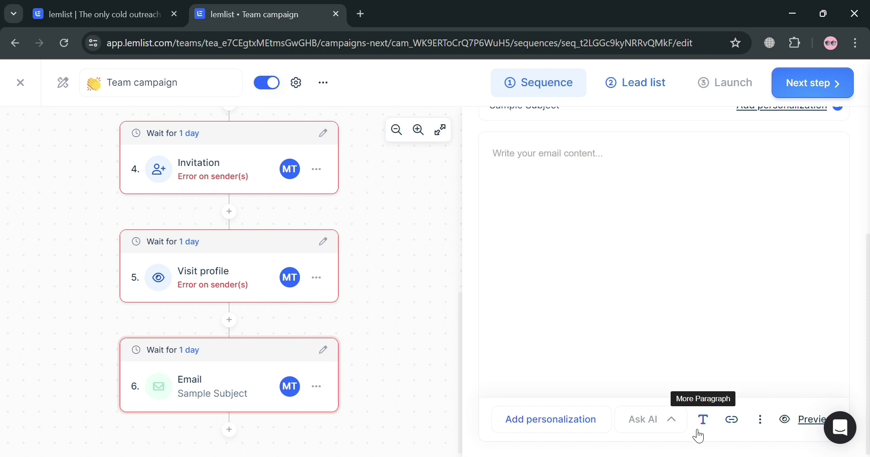
{"action": "scroll", "coordinate": [309, 420], "scroll_direction": "up", "scroll_amount": 5}
{"action": "scroll", "coordinate": [311, 415], "scroll_direction": "up", "scroll_amount": 3}
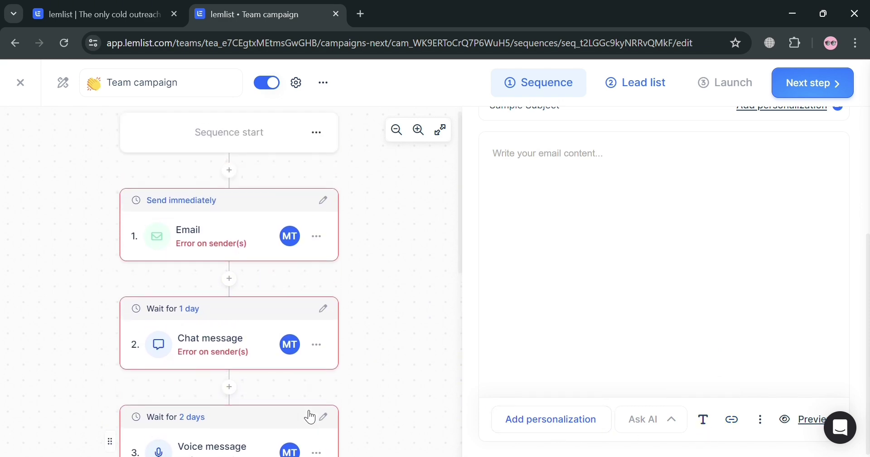
{"action": "scroll", "coordinate": [309, 369], "scroll_direction": "down", "scroll_amount": 7}
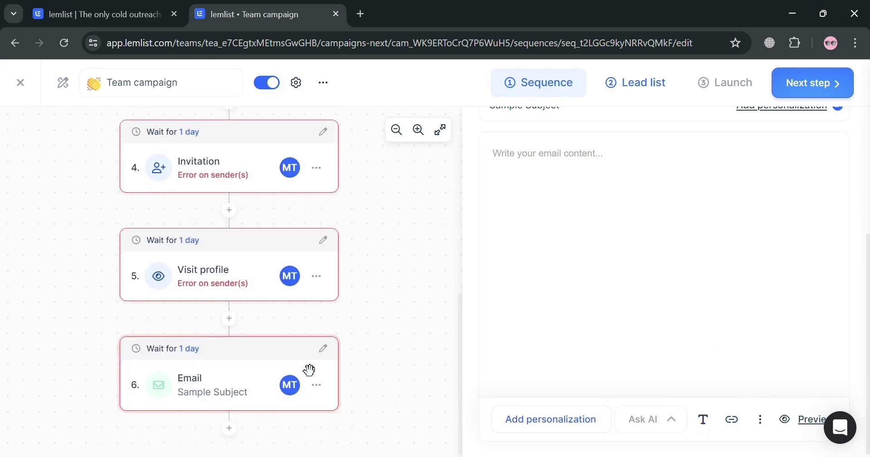
{"action": "left_click", "coordinate": [232, 429]}
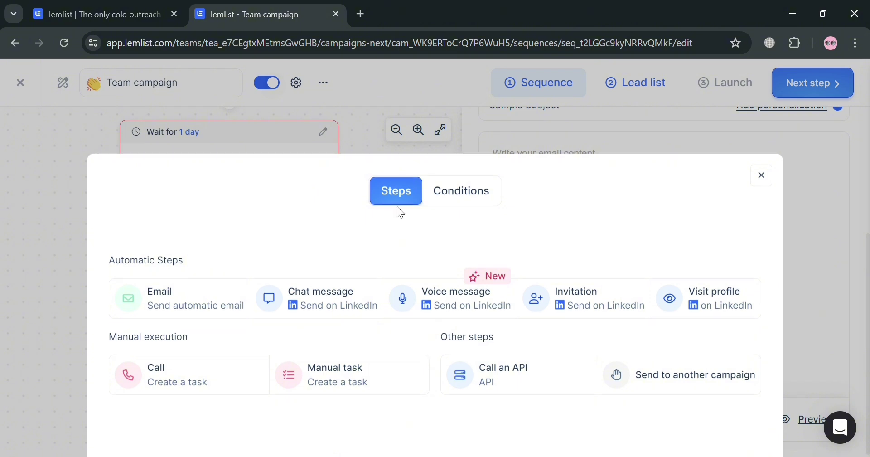
{"action": "left_click", "coordinate": [453, 203]}
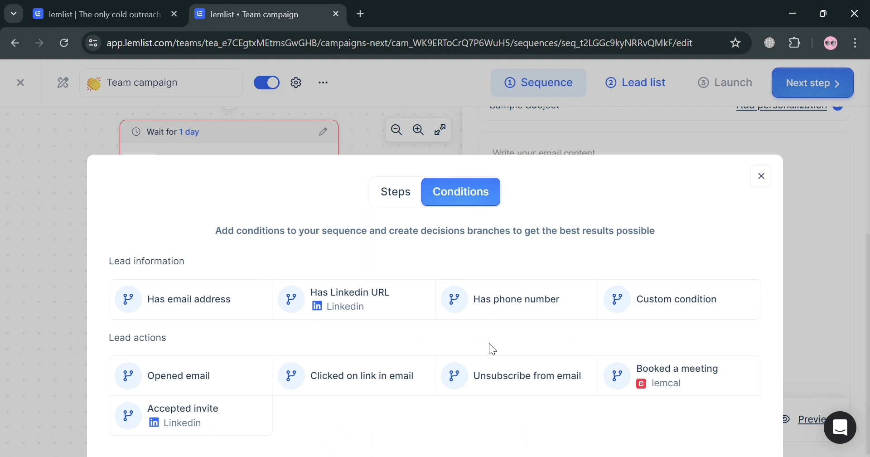
{"action": "left_click", "coordinate": [764, 181]}
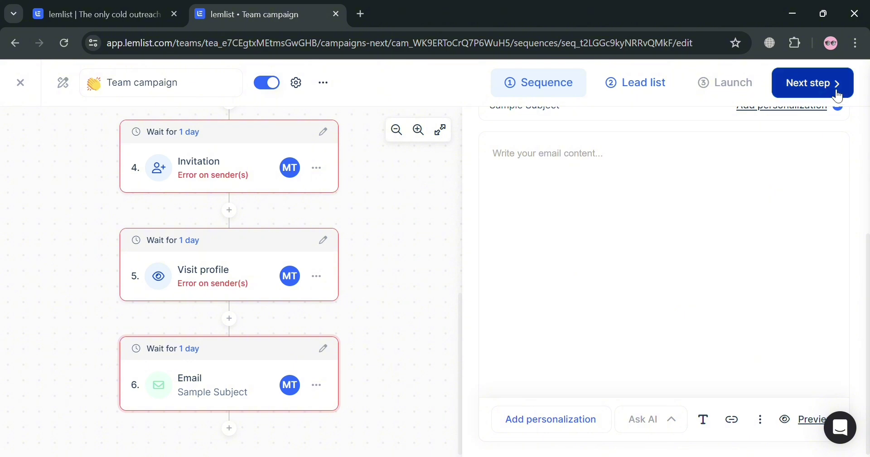
Go to the Team campaign's lead list and start importing leads from the lemlist database.
{"action": "left_click", "coordinate": [837, 93]}
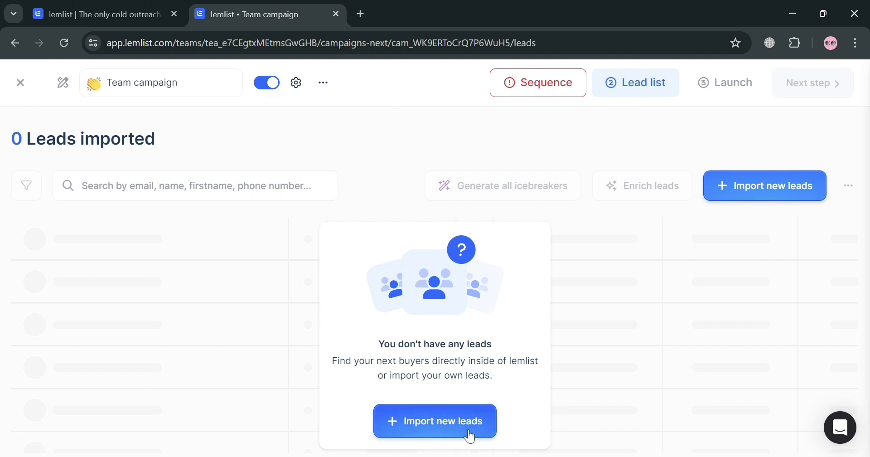
{"action": "left_click", "coordinate": [455, 424]}
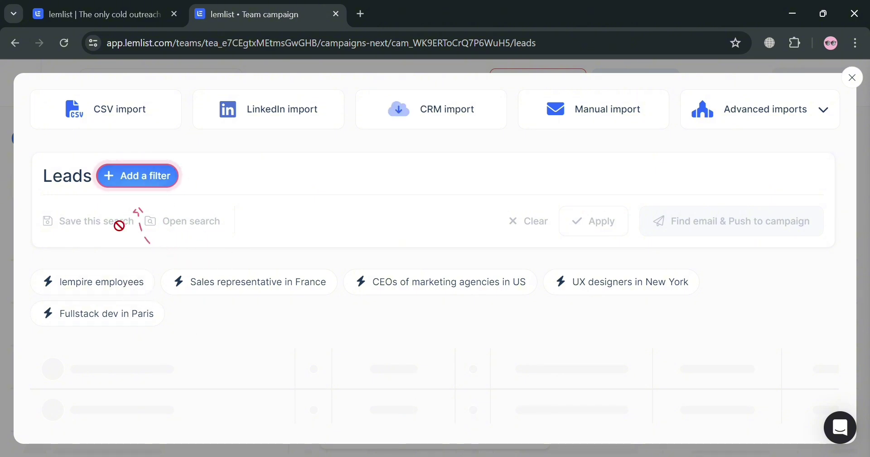
Add and apply a 'Keyword in profile is Manager' filter to the B2B lead search.
{"action": "left_click", "coordinate": [142, 181]}
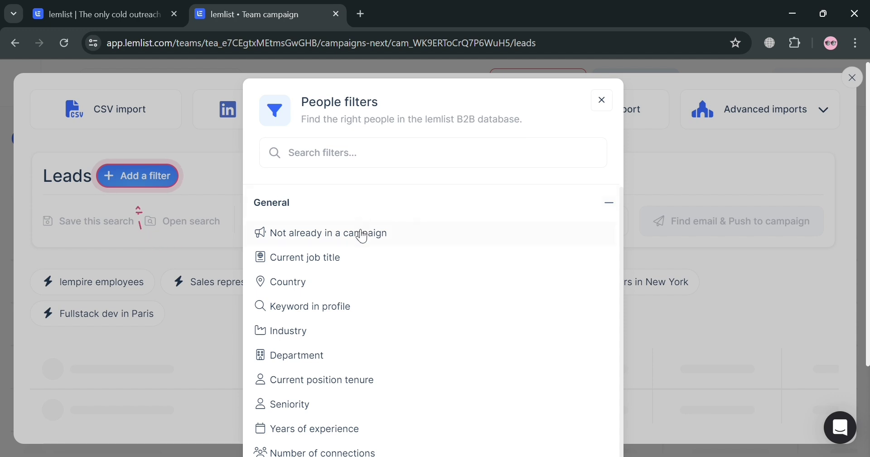
{"action": "scroll", "coordinate": [361, 308], "scroll_direction": "down", "scroll_amount": 2}
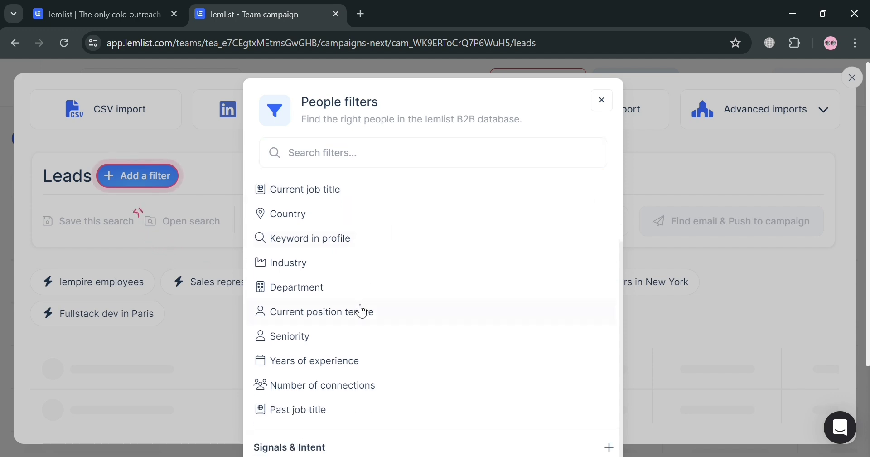
{"action": "left_click", "coordinate": [365, 239]}
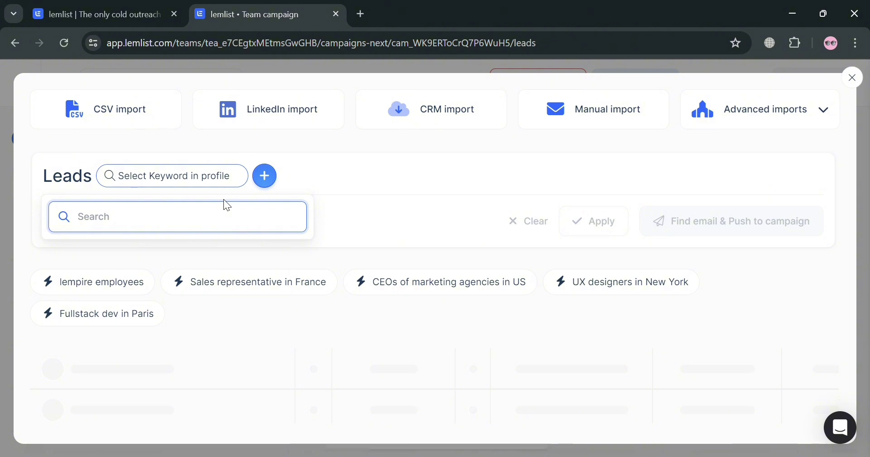
{"action": "type", "text": "Manager"}
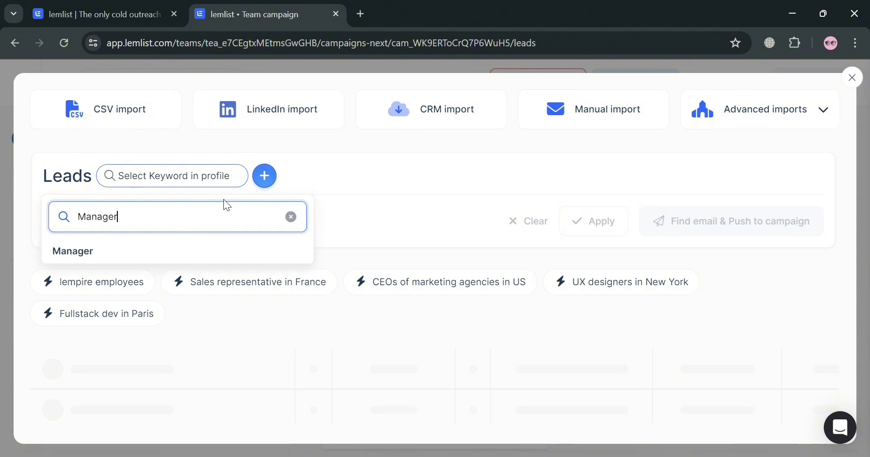
{"action": "key", "text": "Return"}
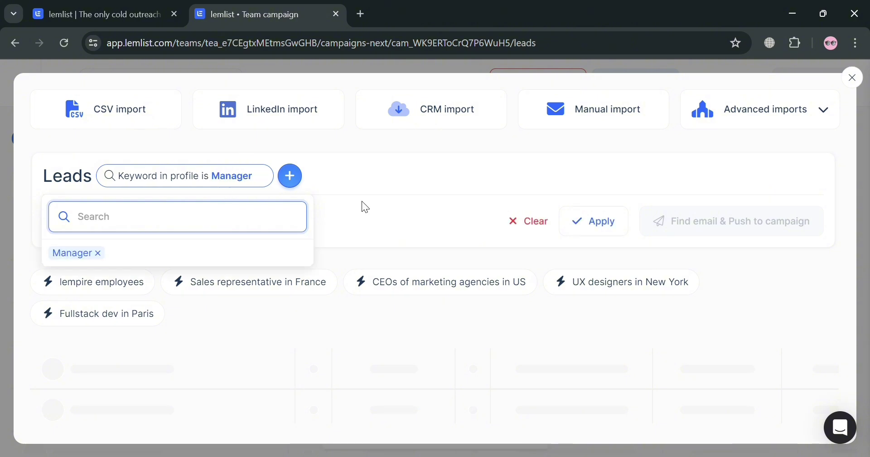
{"action": "left_click", "coordinate": [421, 186]}
{"action": "left_click", "coordinate": [627, 230]}
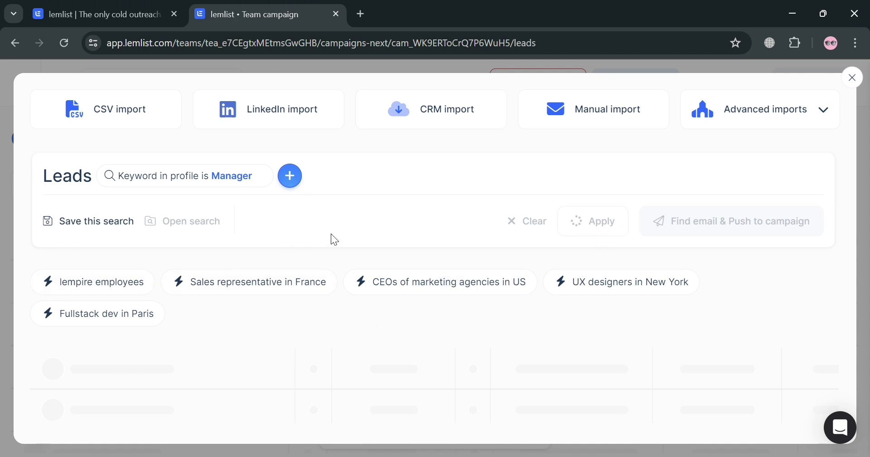
Push the Display Manager, Innovation Manager and It Manager Team leads into Team campaign.
{"action": "scroll", "coordinate": [445, 298], "scroll_direction": "down", "scroll_amount": 3}
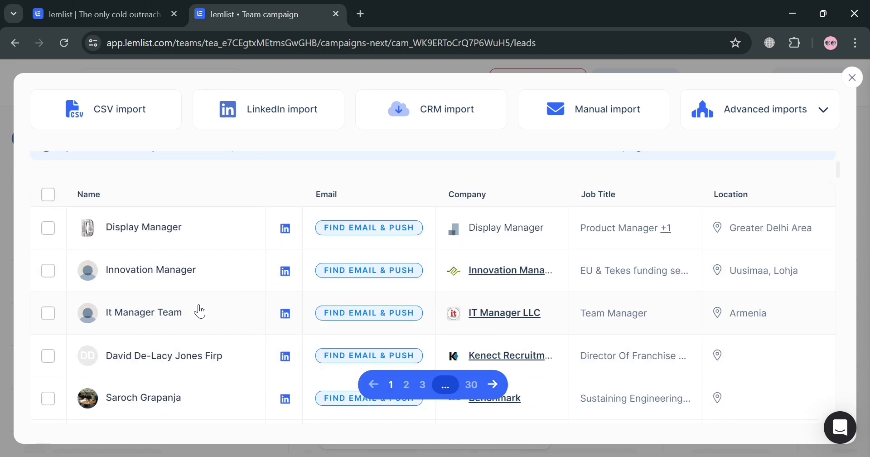
{"action": "left_click", "coordinate": [48, 228]}
{"action": "left_click", "coordinate": [48, 270]}
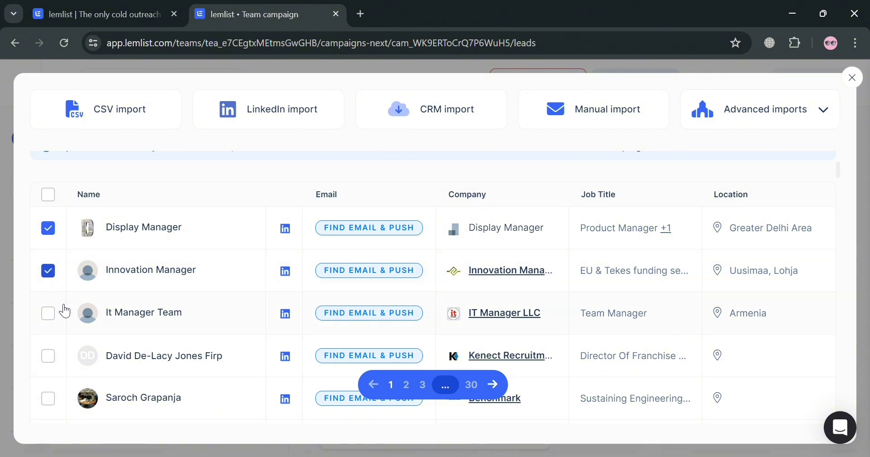
{"action": "left_click", "coordinate": [50, 315]}
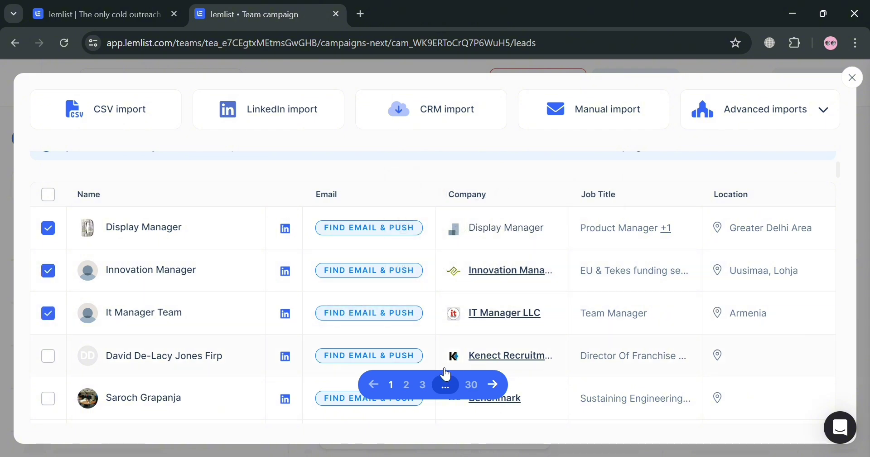
{"action": "scroll", "coordinate": [669, 309], "scroll_direction": "up", "scroll_amount": 3}
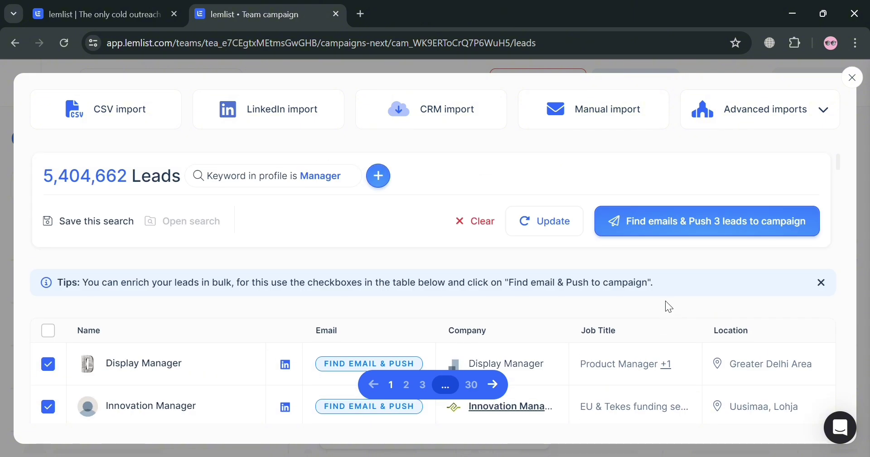
{"action": "left_click", "coordinate": [727, 231]}
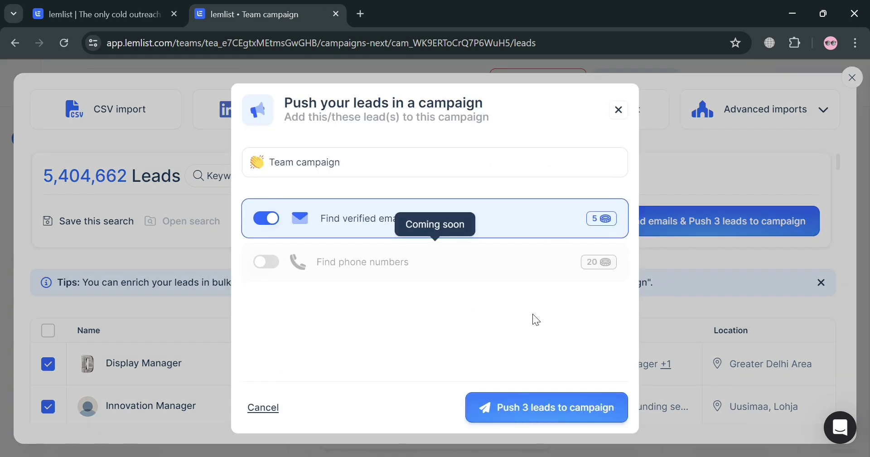
{"action": "left_click", "coordinate": [521, 420]}
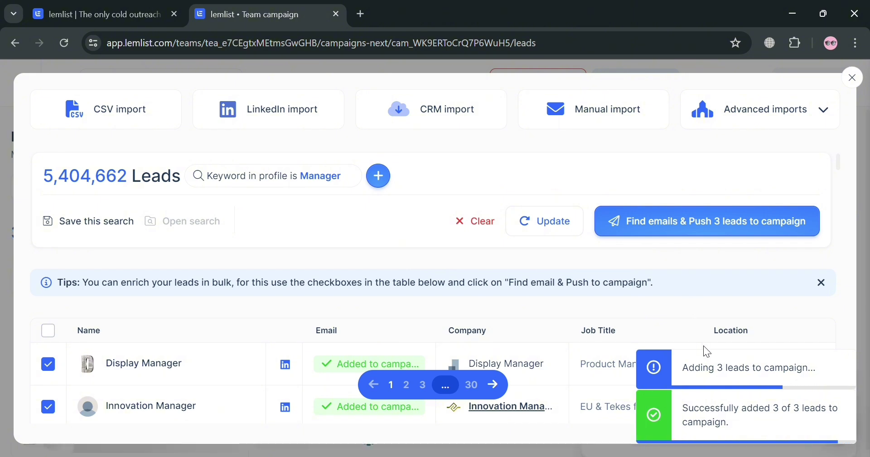
{"action": "left_click", "coordinate": [853, 78]}
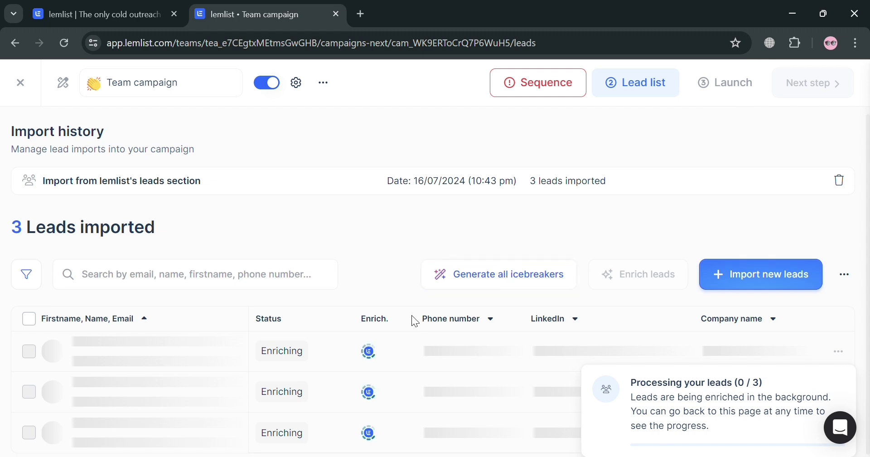
Exit the campaign editor to the Campaigns list, where Team campaign shows 0/3 leads completed.
{"action": "scroll", "coordinate": [795, 323], "scroll_direction": "down", "scroll_amount": 1}
{"action": "scroll", "coordinate": [795, 323], "scroll_direction": "up", "scroll_amount": 1}
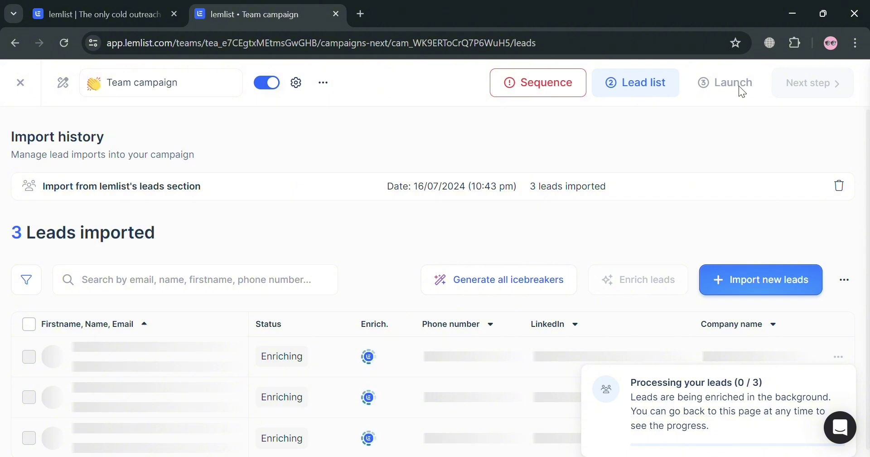
{"action": "left_click", "coordinate": [324, 83]}
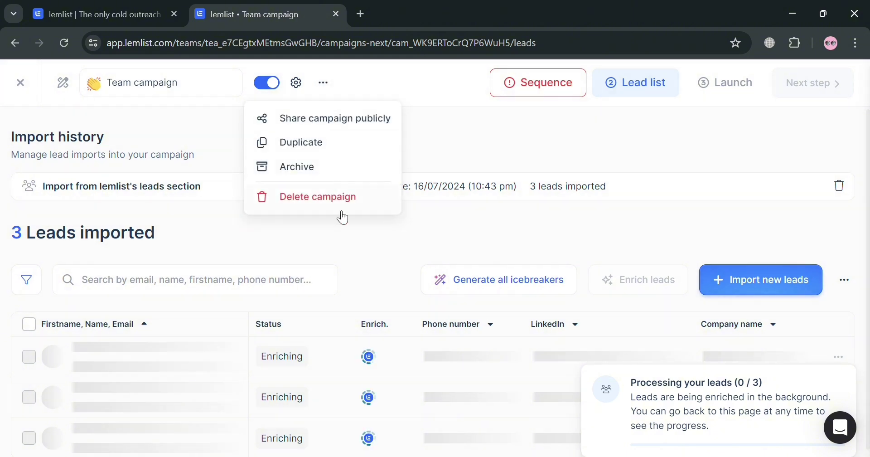
{"action": "left_click", "coordinate": [790, 162]}
{"action": "left_click", "coordinate": [20, 83]}
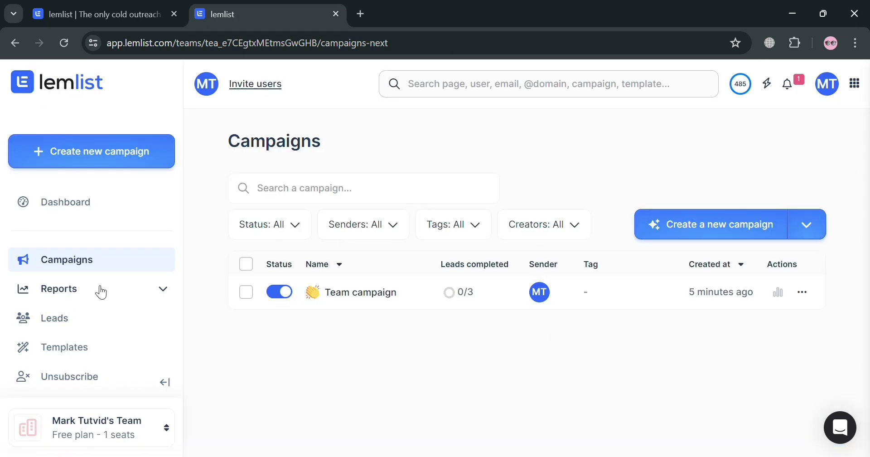
View the Reports Overview, then switch to the Leads page with the Manager keyword search.
{"action": "left_click", "coordinate": [163, 291]}
{"action": "left_click", "coordinate": [88, 321]}
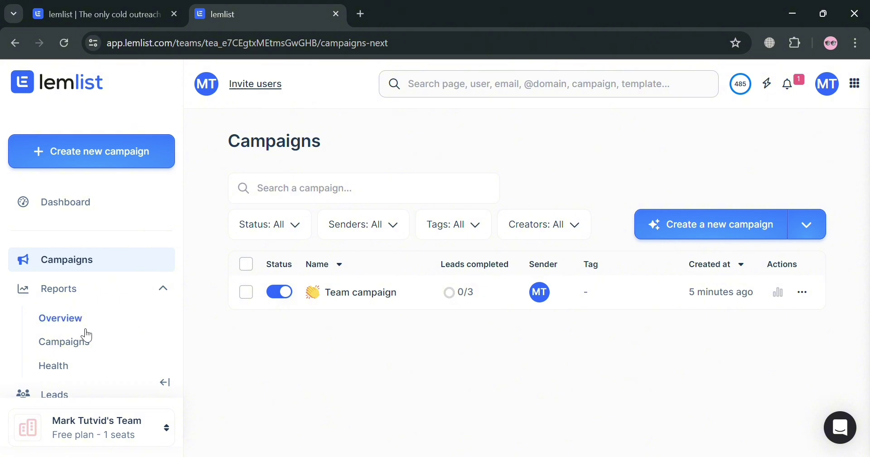
{"action": "scroll", "coordinate": [86, 332], "scroll_direction": "down", "scroll_amount": 2}
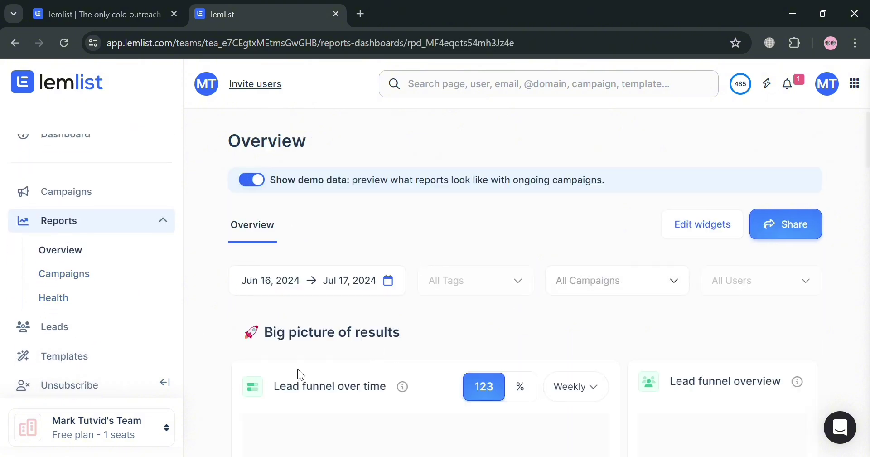
{"action": "scroll", "coordinate": [445, 365], "scroll_direction": "down", "scroll_amount": 3}
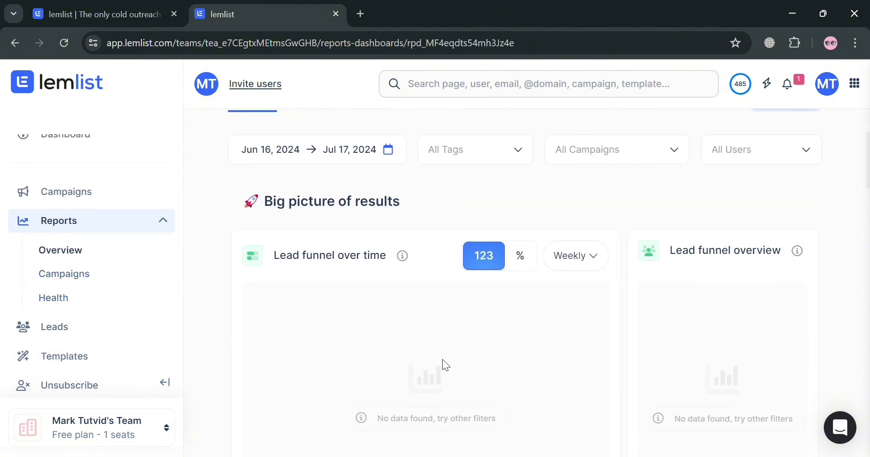
{"action": "left_click", "coordinate": [91, 332]}
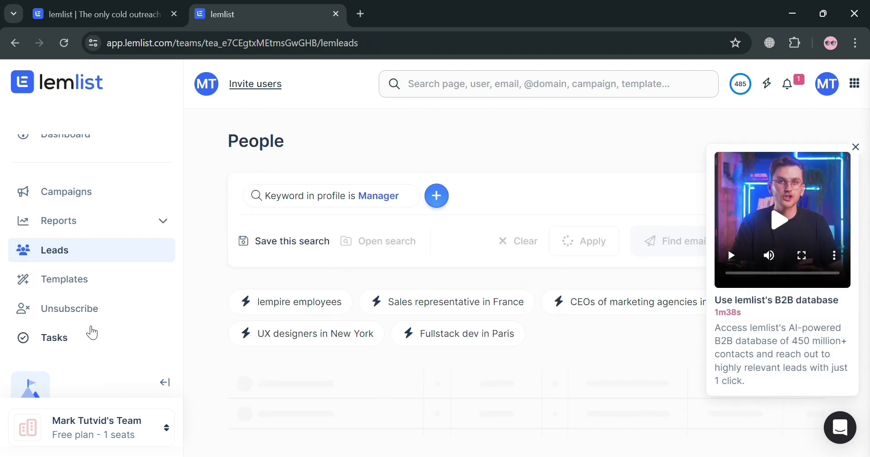
Scroll the Manager people results to spot the three leads marked 'In a campaign'.
{"action": "scroll", "coordinate": [397, 362], "scroll_direction": "down", "scroll_amount": 3}
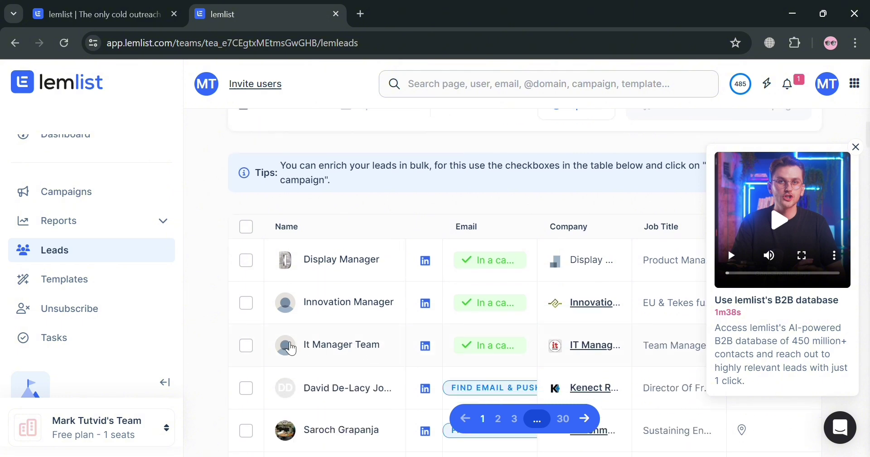
{"action": "scroll", "coordinate": [84, 397], "scroll_direction": "down", "scroll_amount": 3}
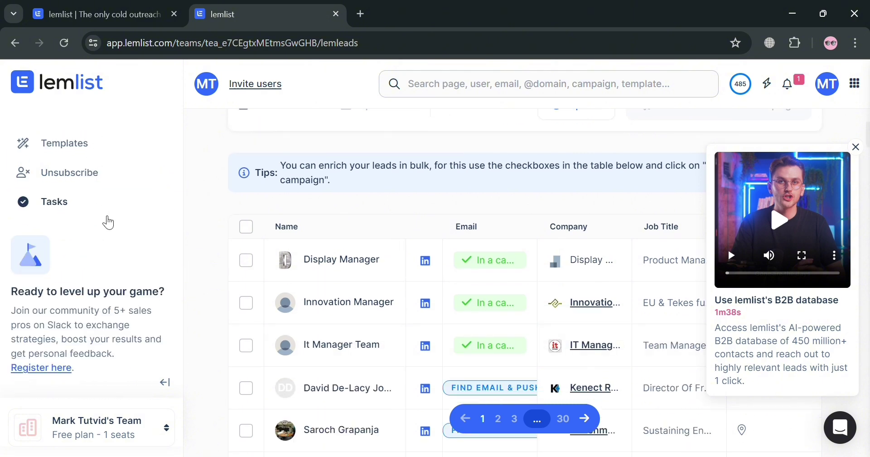
{"action": "scroll", "coordinate": [541, 327], "scroll_direction": "up", "scroll_amount": 1}
{"action": "scroll", "coordinate": [542, 327], "scroll_direction": "up", "scroll_amount": 2}
{"action": "scroll", "coordinate": [128, 244], "scroll_direction": "up", "scroll_amount": 5}
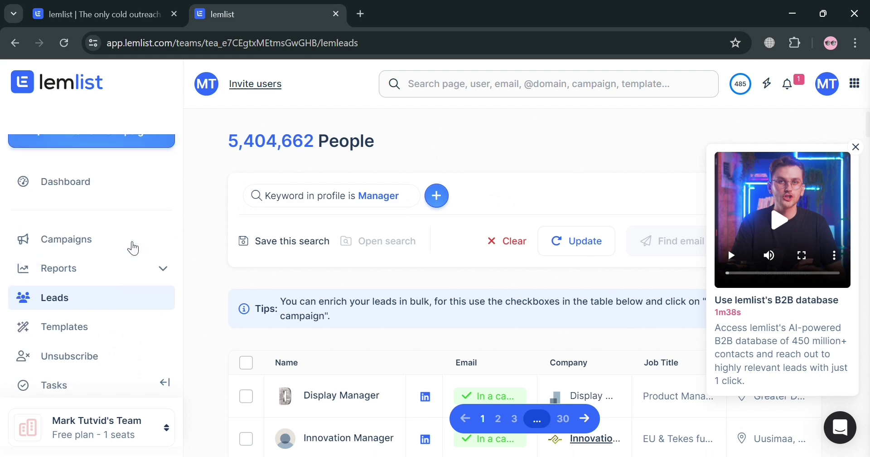